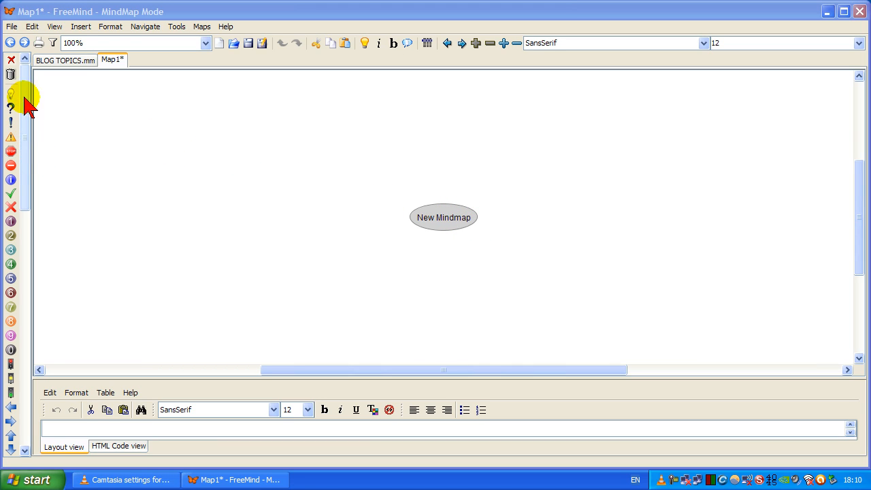
Apply automatic layout to the new mind map and rename its central node as AUTO LAYOUT
click(113, 28)
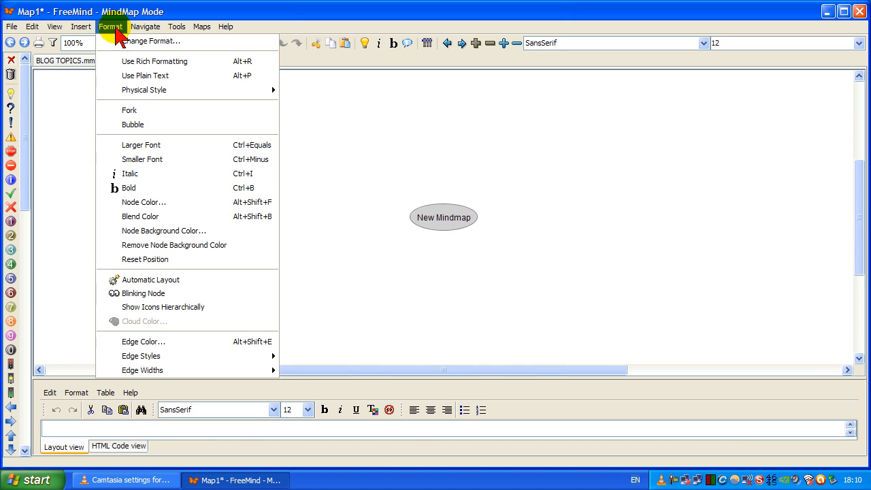
click(207, 289)
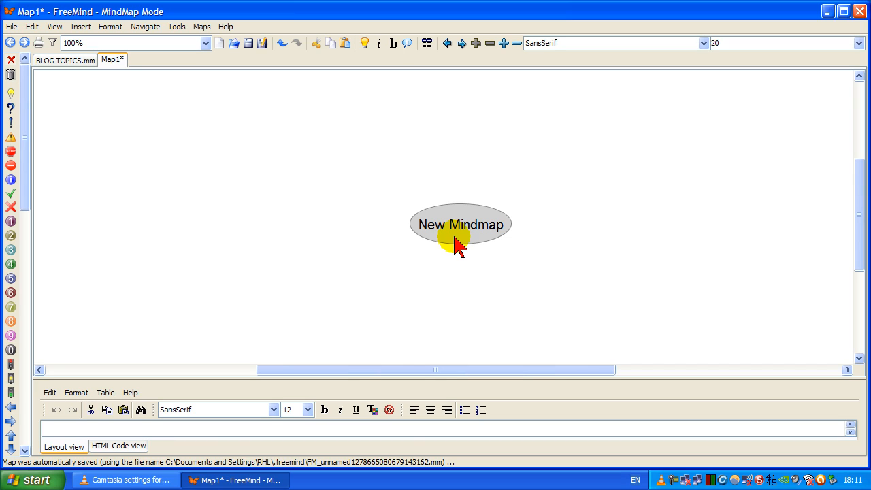
double_click(508, 226)
drag(509, 225, 413, 227)
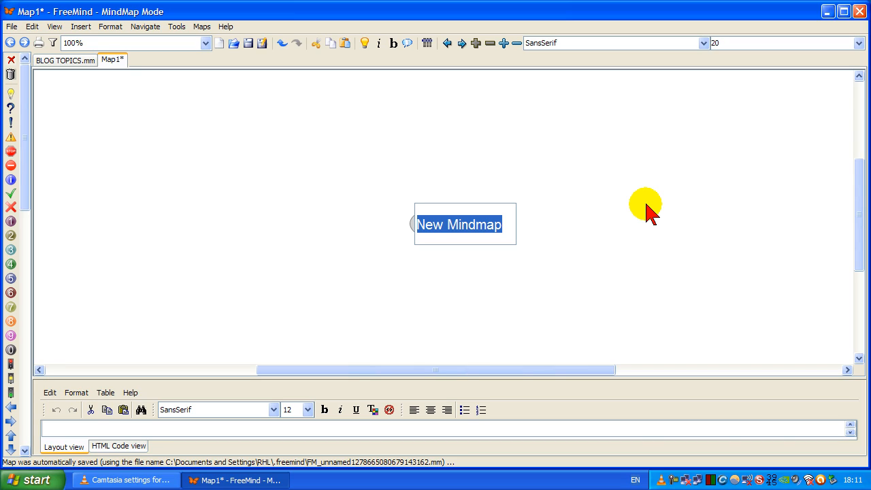
text(AUTO)
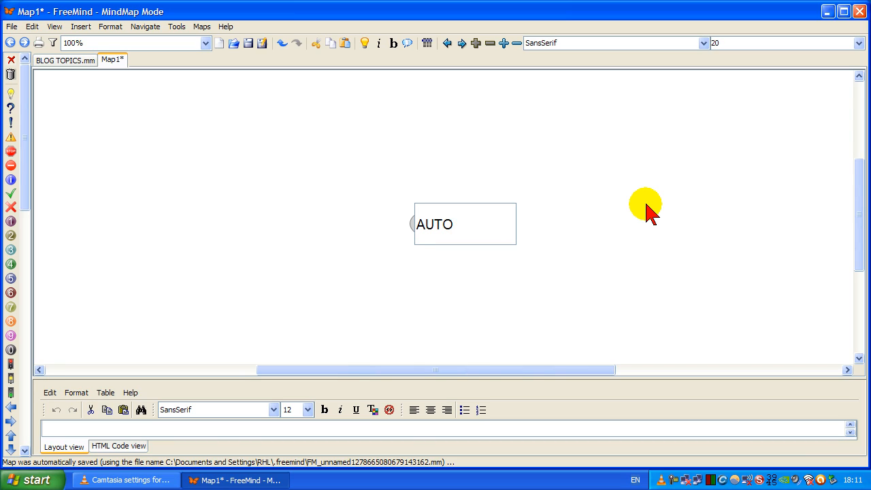
text( LAYOUT)
key(Return)
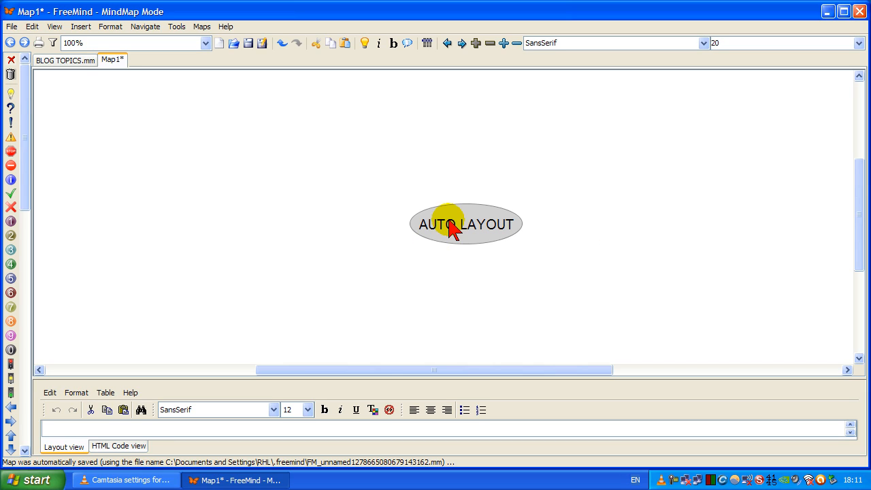
Add a child node named NODE1 to the central AUTO LAYOUT node
right_click(489, 228)
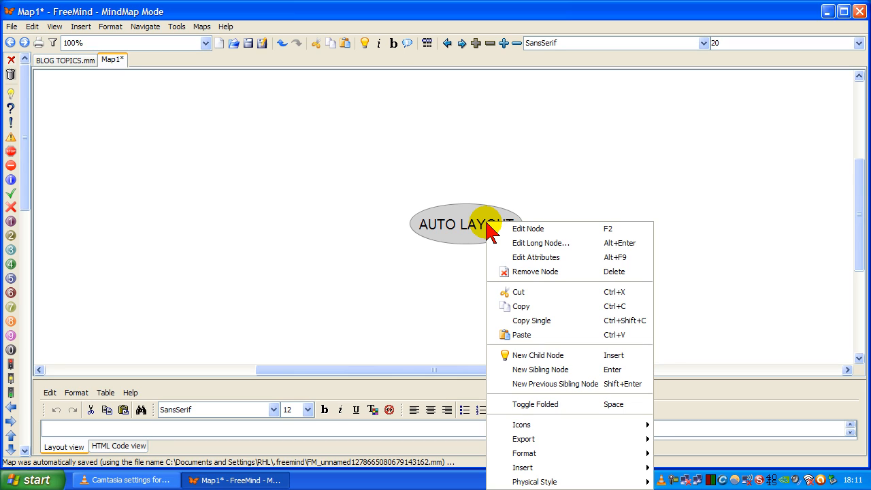
click(571, 355)
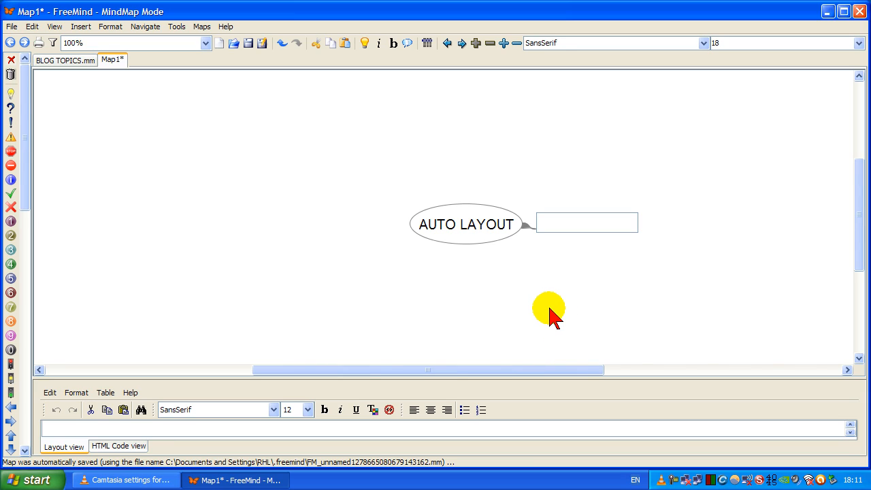
text(NODE1)
key(Return)
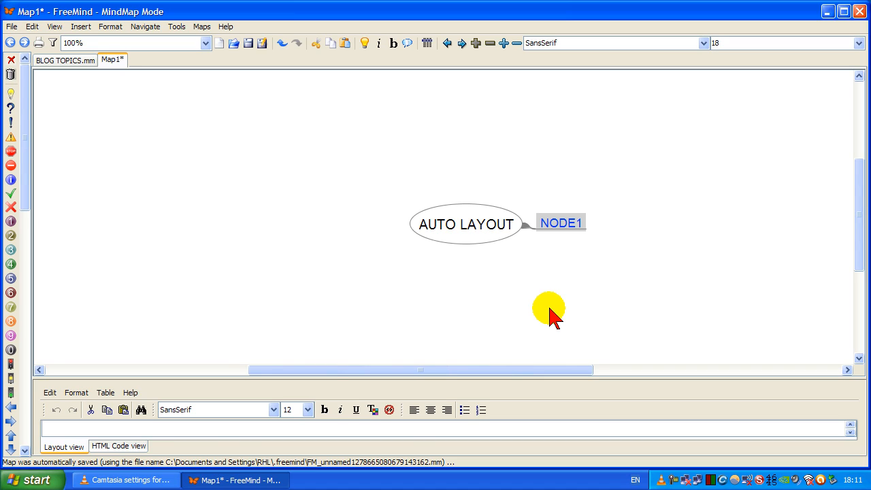
Add a second child node named NODE 1 to the central AUTO LAYOUT node
click(453, 226)
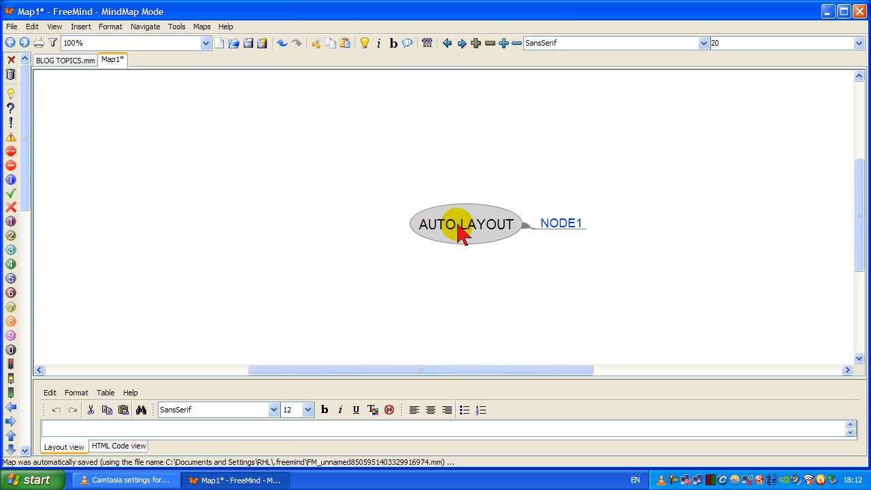
key(Insert)
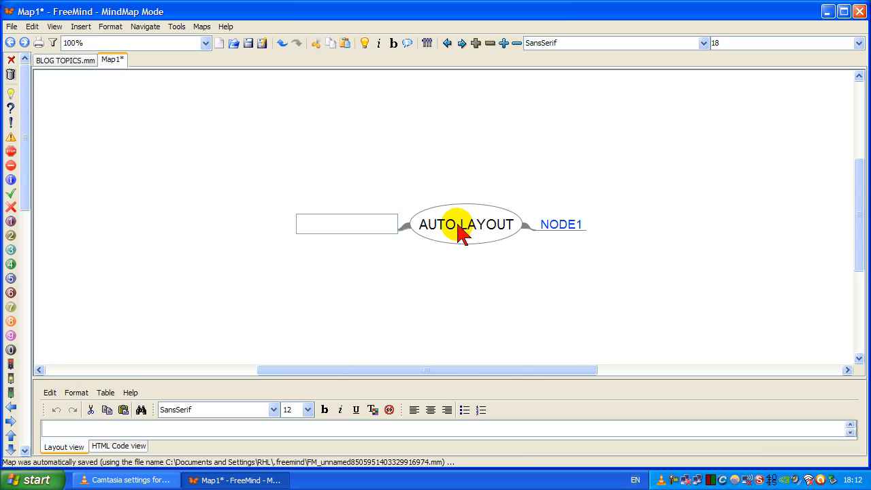
text(NODE 1)
key(Return)
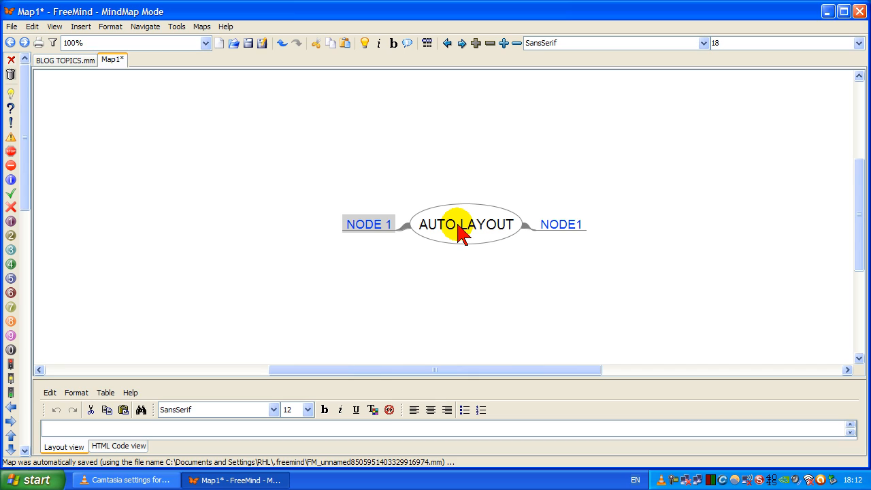
Add a child node named NODE 2 under the NODE1 node on the right side of the map
key(Right)
key(Right)
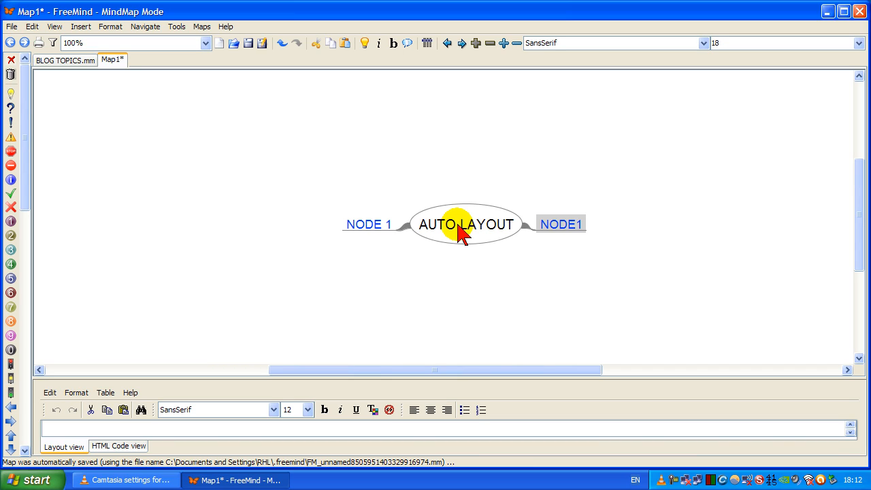
key(Left)
key(Left)
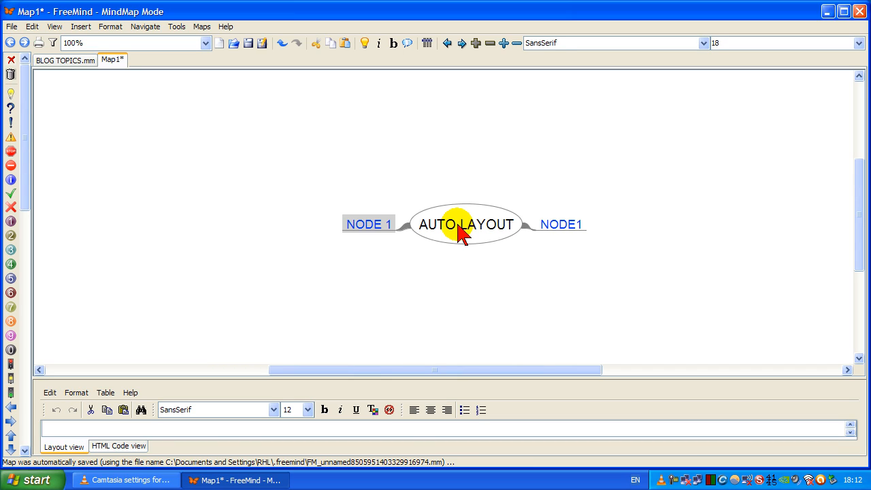
key(Right)
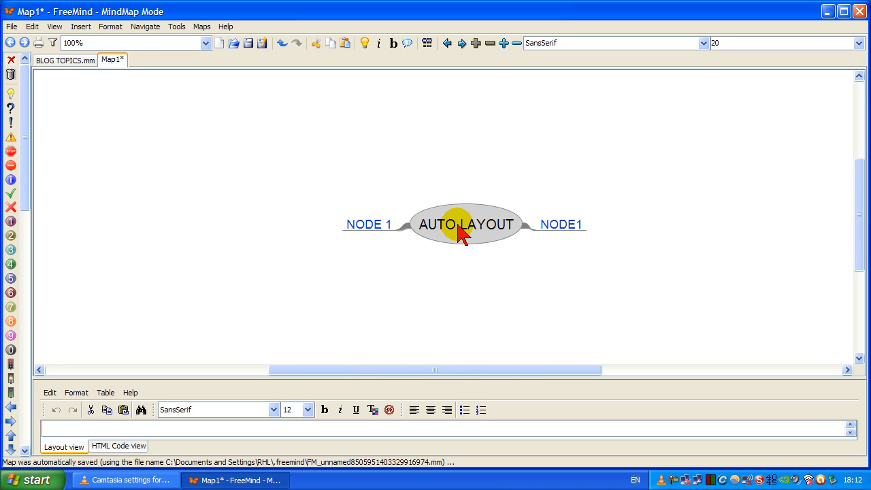
key(Right)
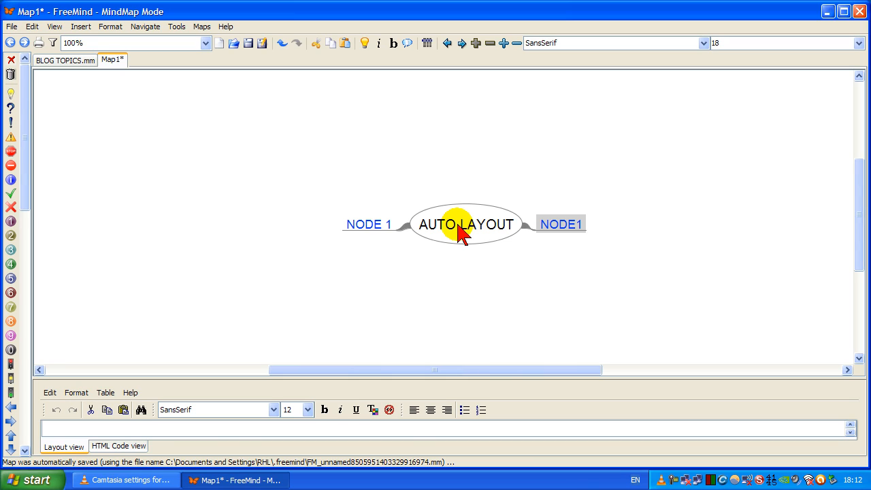
key(Insert)
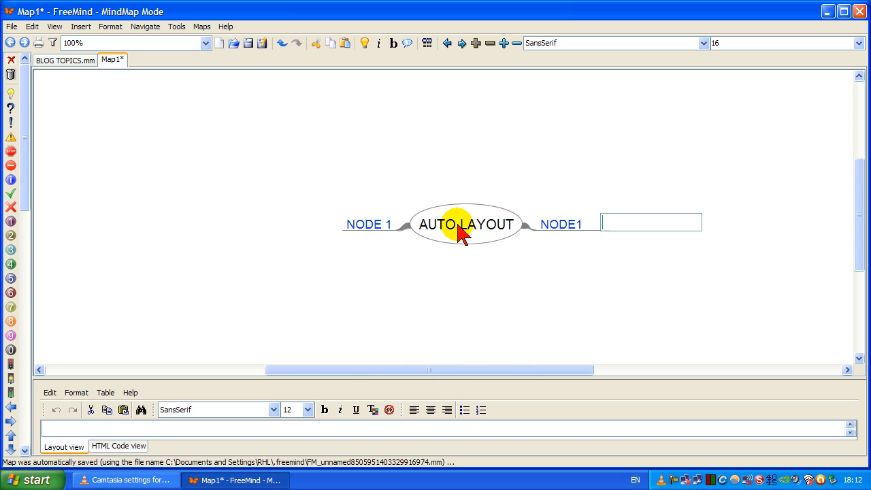
text(NODE_2)
key(Return)
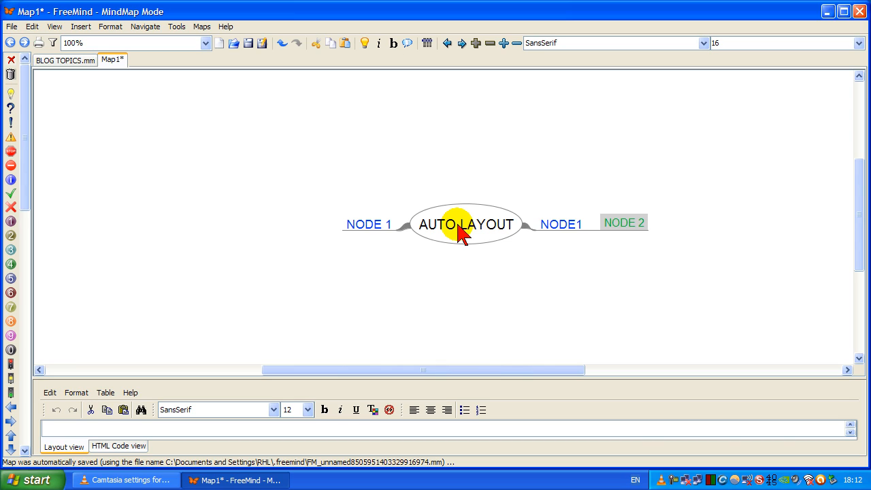
Add a child node named NODE 3 under NODE 2
key(Left)
key(Left)
key(Right)
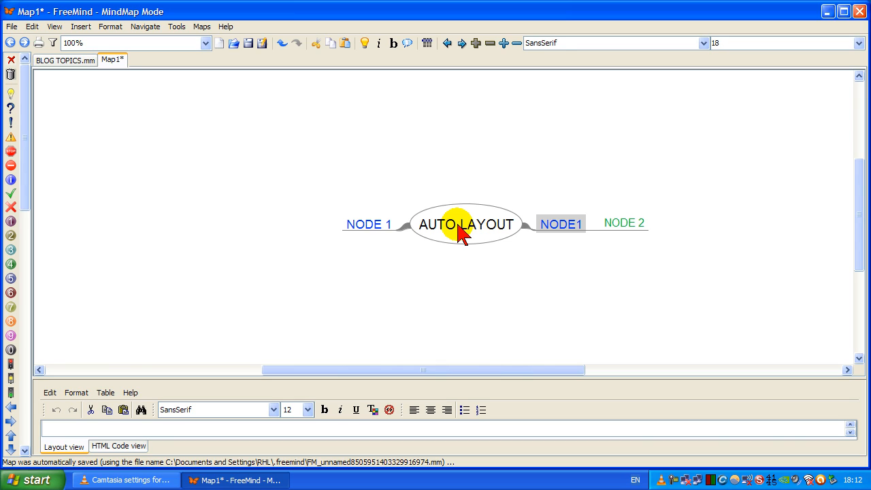
key(Right)
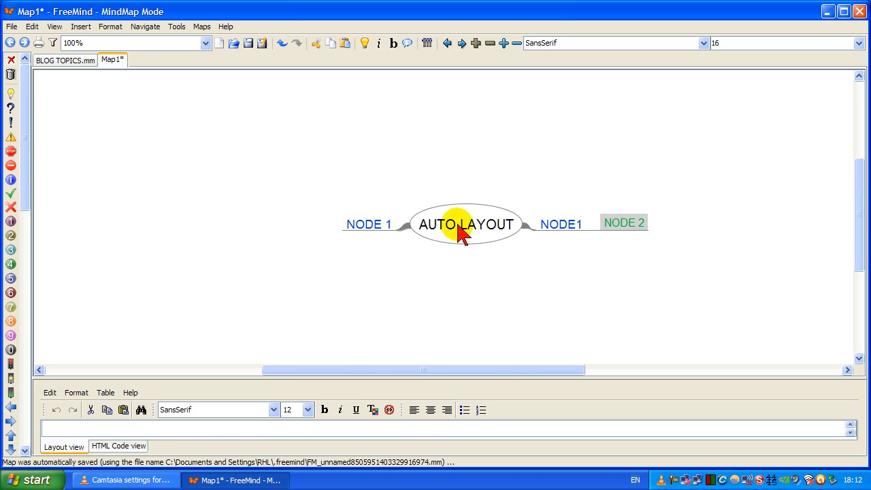
key(Insert)
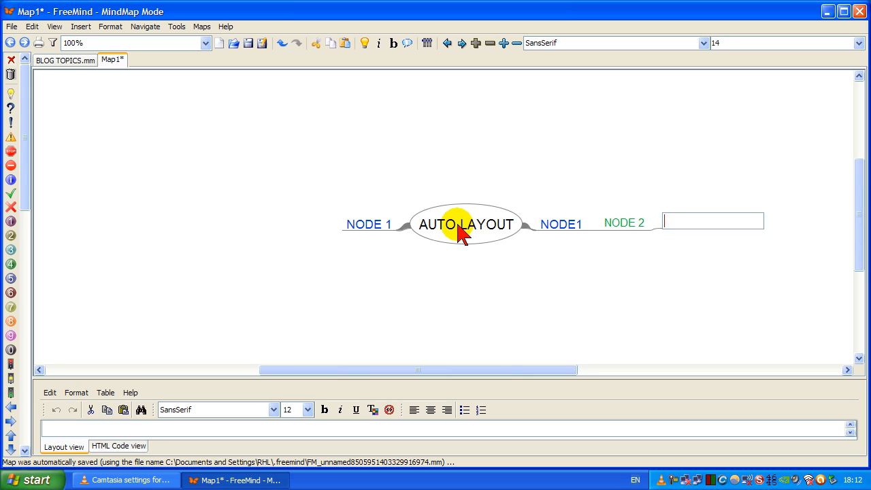
text(NODE 3)
key(Return)
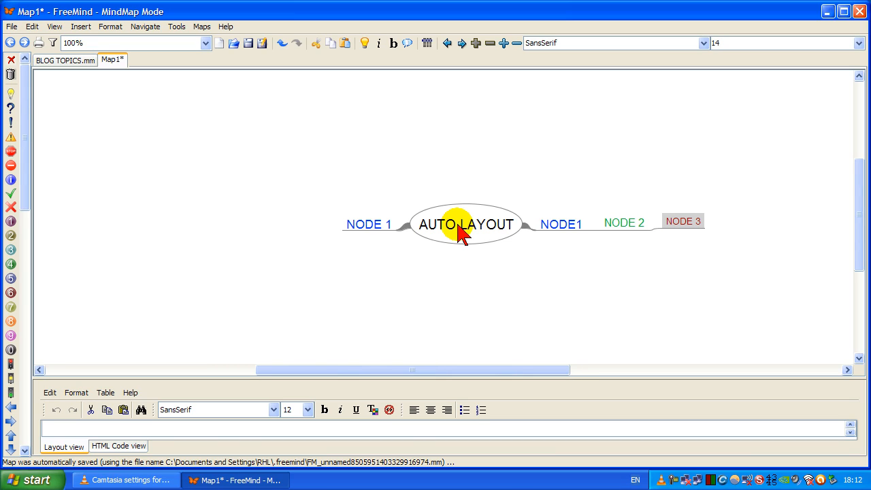
Add a child node named NODE 4 under NODE 3
key(Insert)
text(NOD)
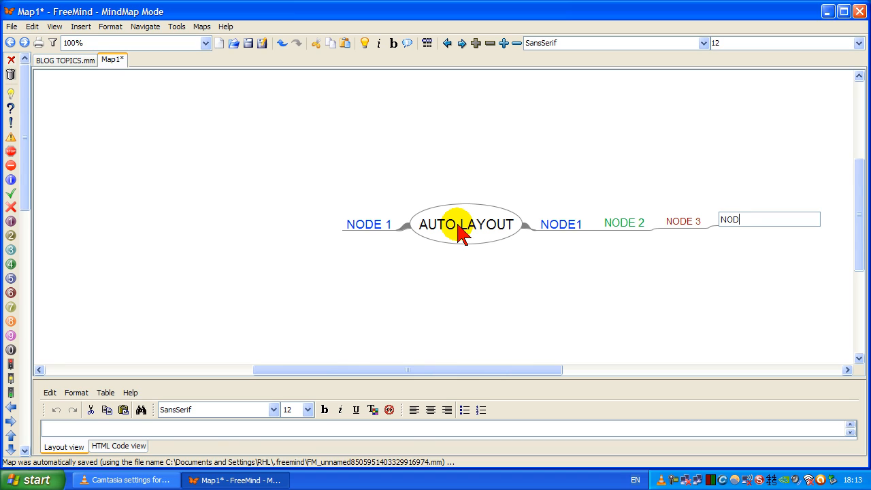
text(E 4)
key(Return)
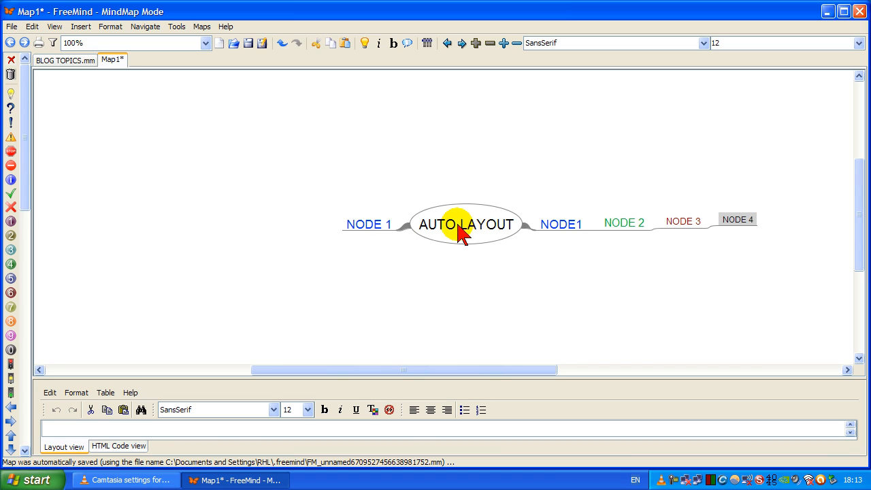
Apply the Bubble format to the central AUTO LAYOUT node so its branches use bubble shapes
key(Left)
key(Left)
key(Left)
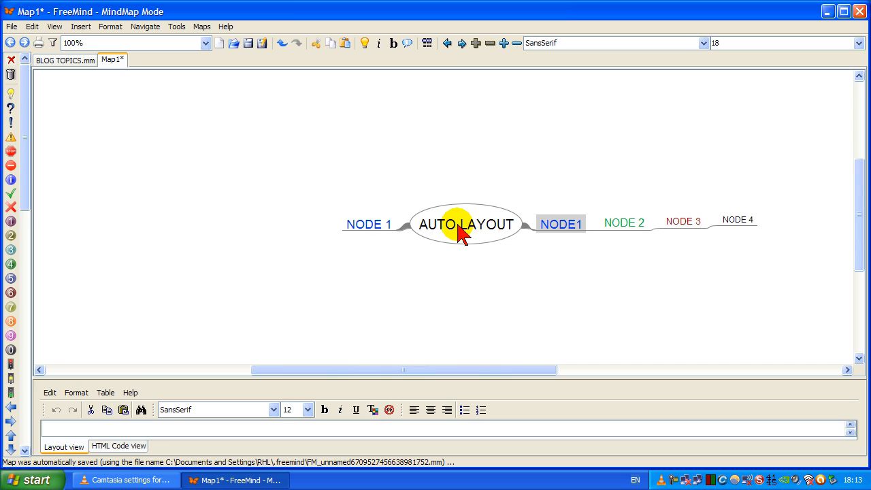
key(Left)
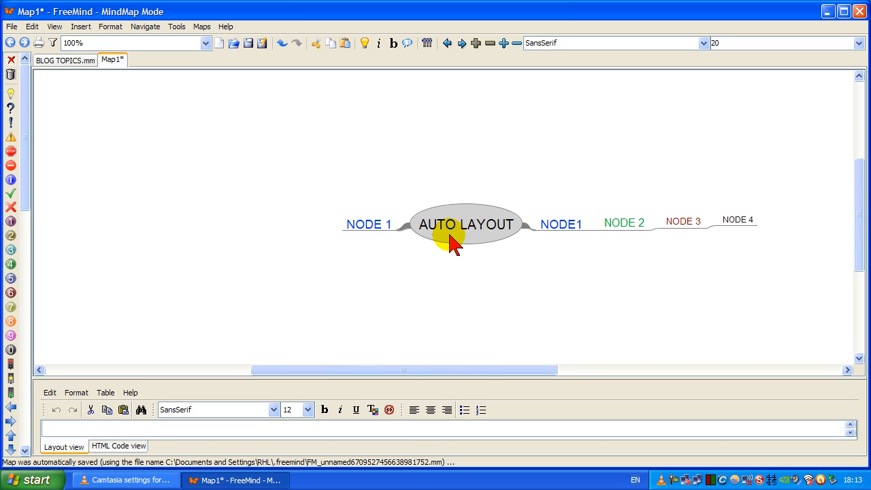
right_click(453, 241)
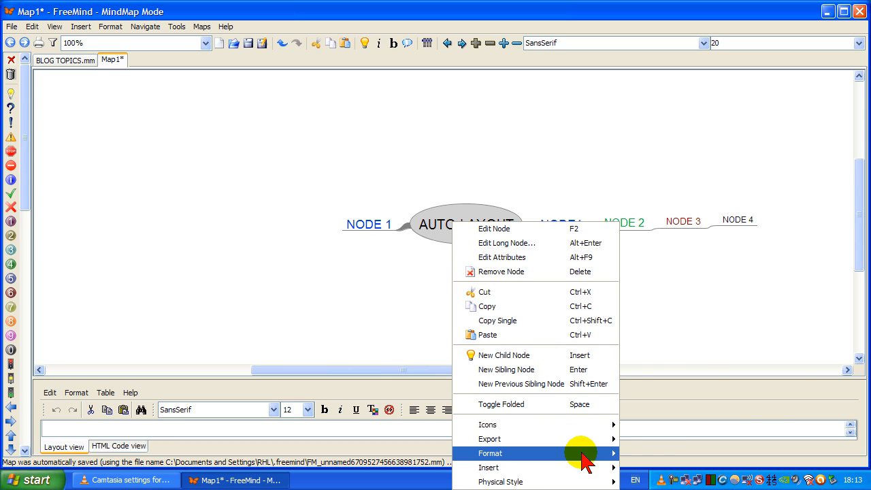
mouse_move(584, 456)
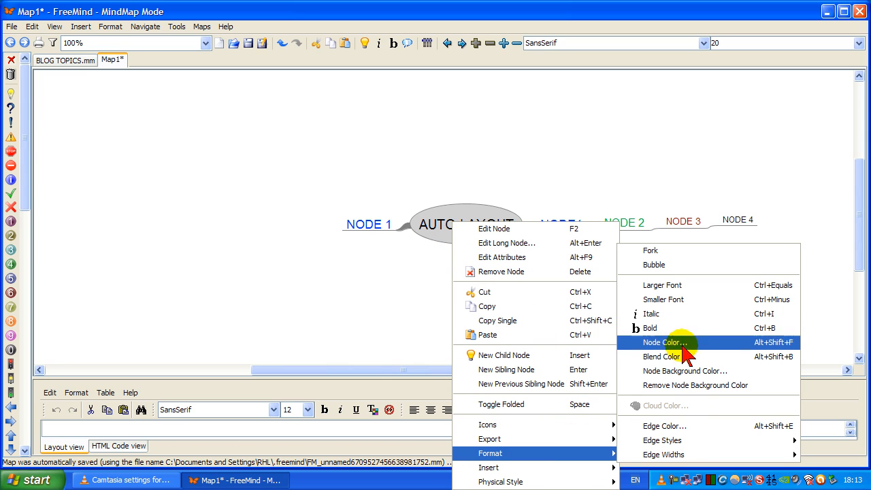
click(657, 264)
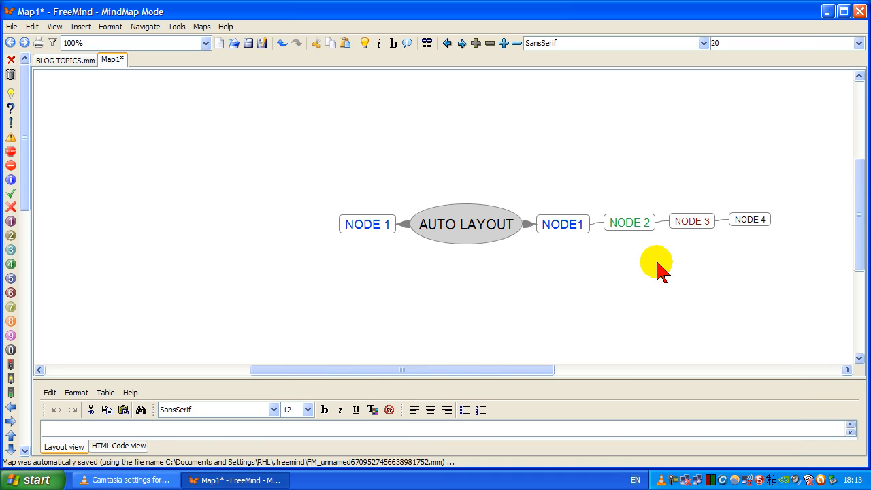
Reposition the branches: NODE1 up and outward, NODE 2 slightly farther out, and the opposite NODE 1 farther from the central node
click(622, 224)
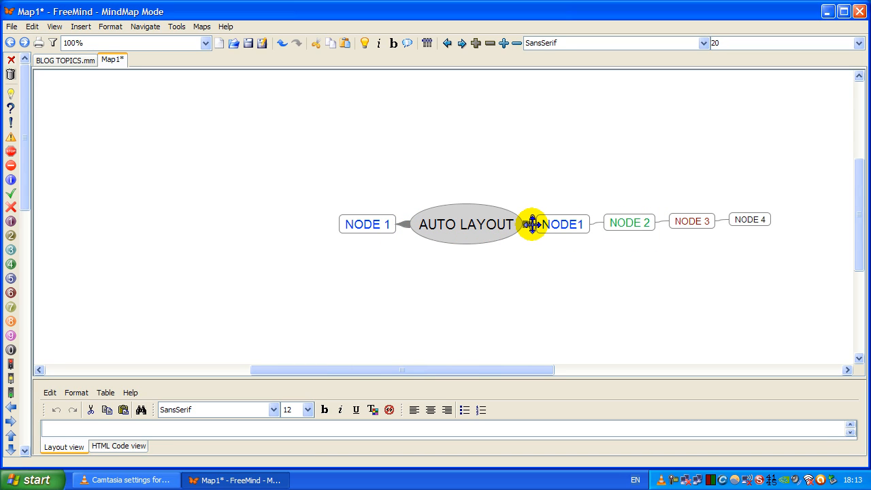
drag(533, 225, 553, 156)
drag(618, 153, 636, 143)
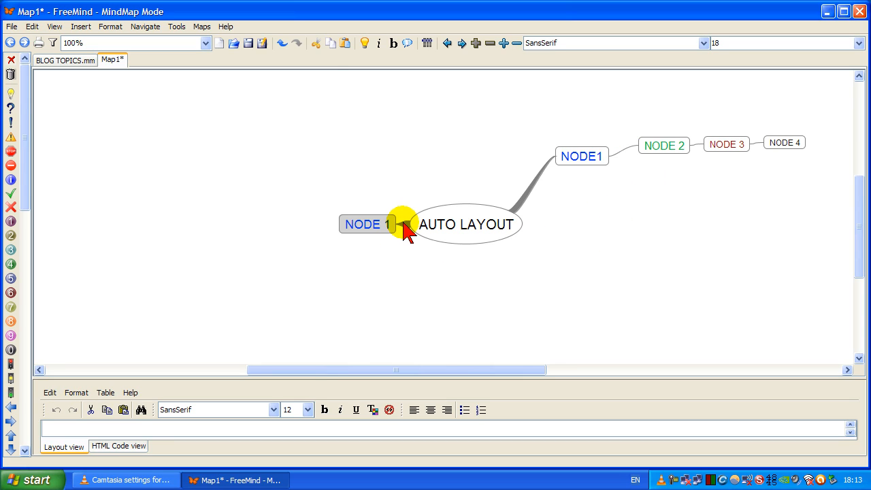
drag(404, 224, 352, 213)
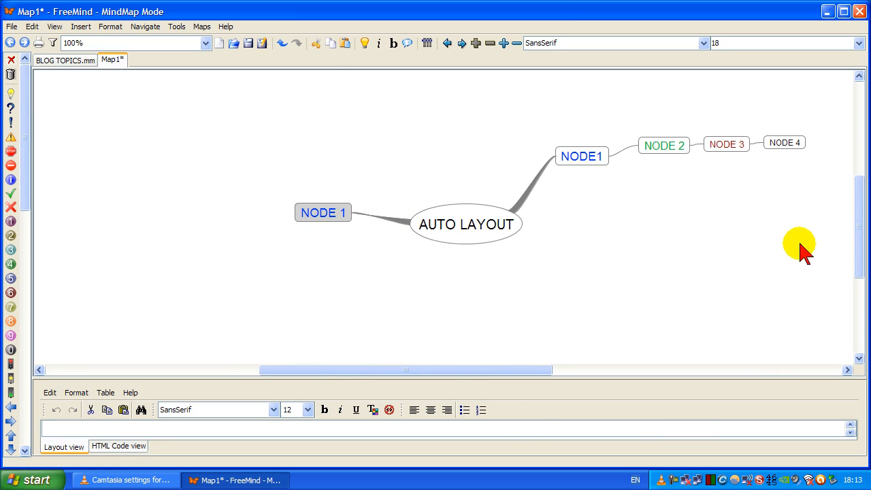
Move NODE 4 from under NODE 3 to become a child of NODE 1 on the opposite side of the map
click(784, 144)
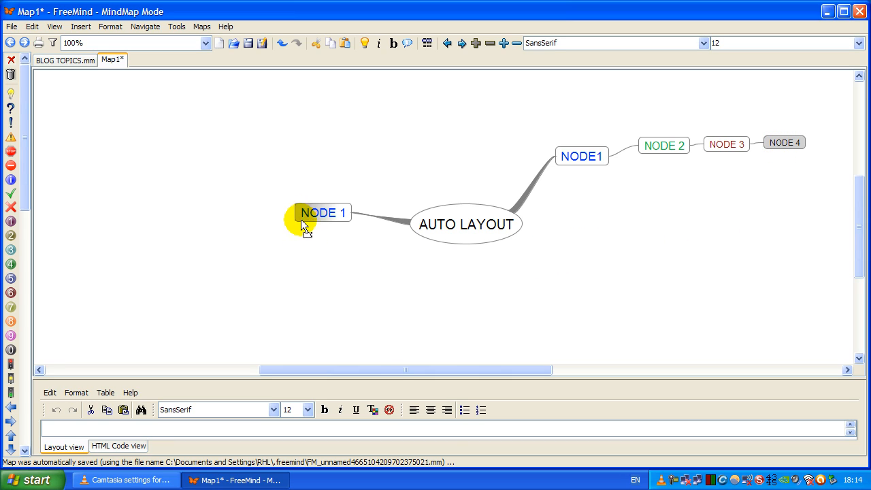
mouse_move(303, 226)
mouse_down()
mouse_move(306, 213)
mouse_move(302, 220)
mouse_up()
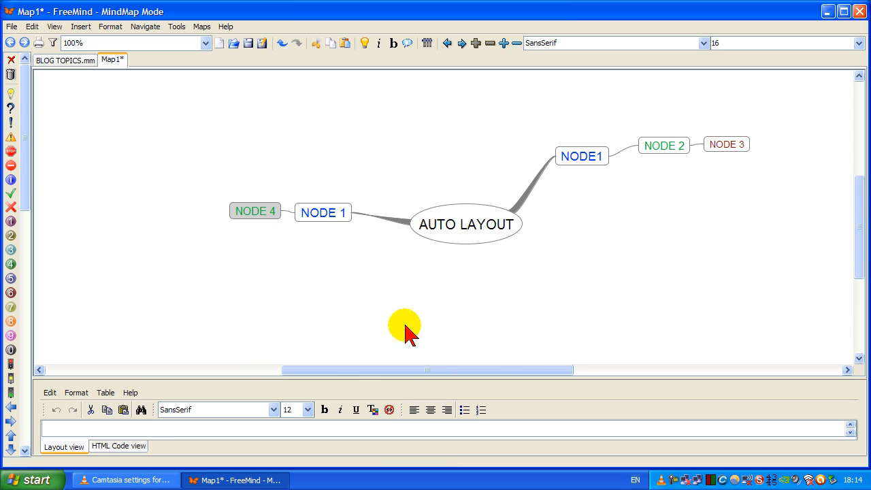
Add a child node named FLASHER to the central AUTO LAYOUT node and make it a blinking node
click(463, 242)
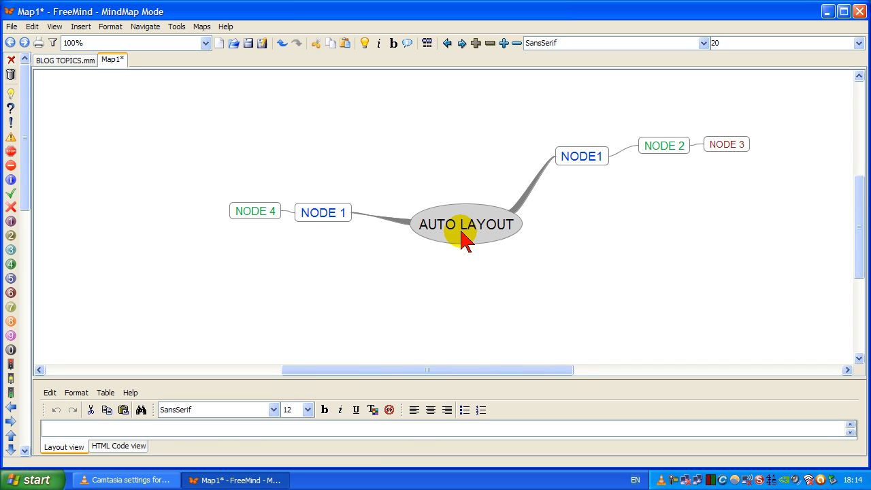
key(Insert)
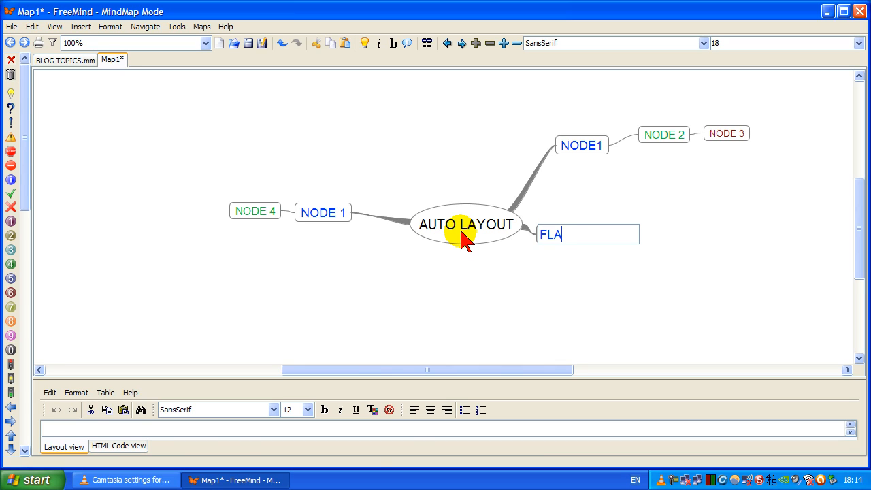
key(Return)
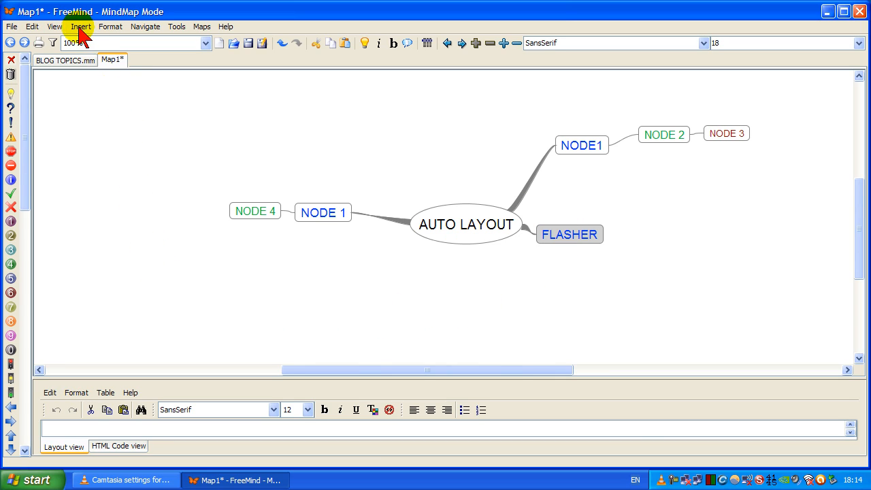
click(112, 28)
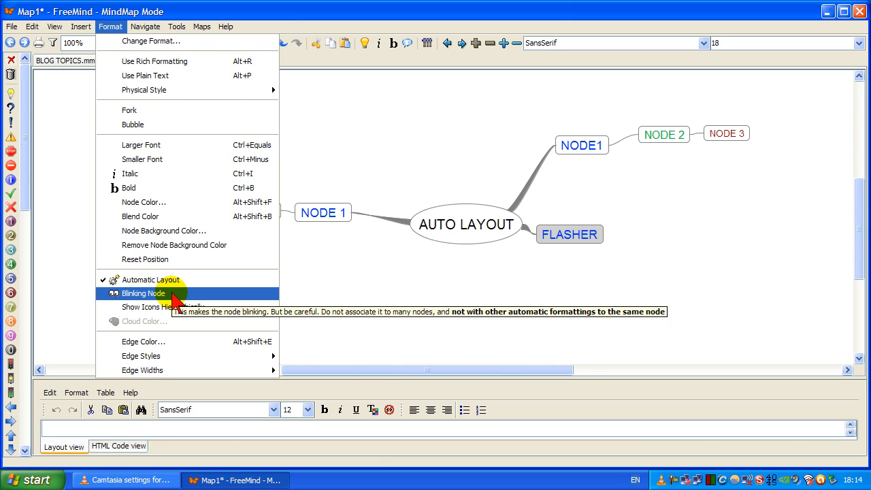
click(143, 293)
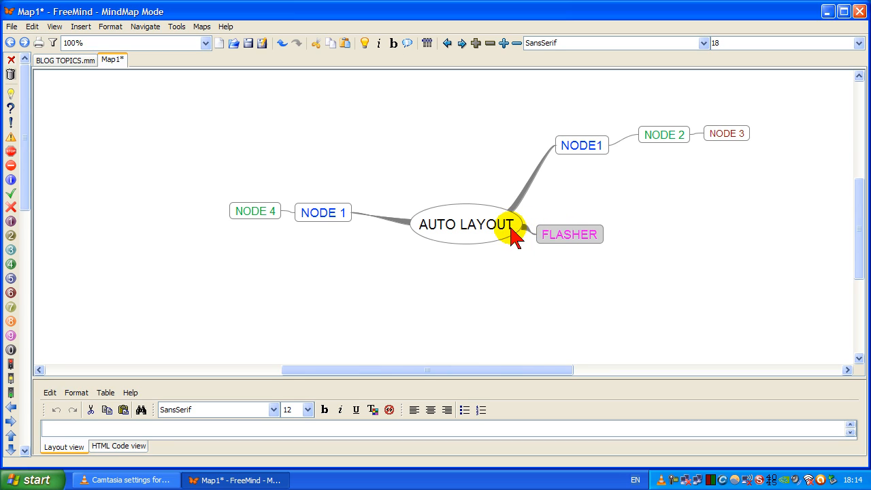
Move the selection from node to node through the branches on both sides of the map, ending on AUTO LAYOUT
click(481, 232)
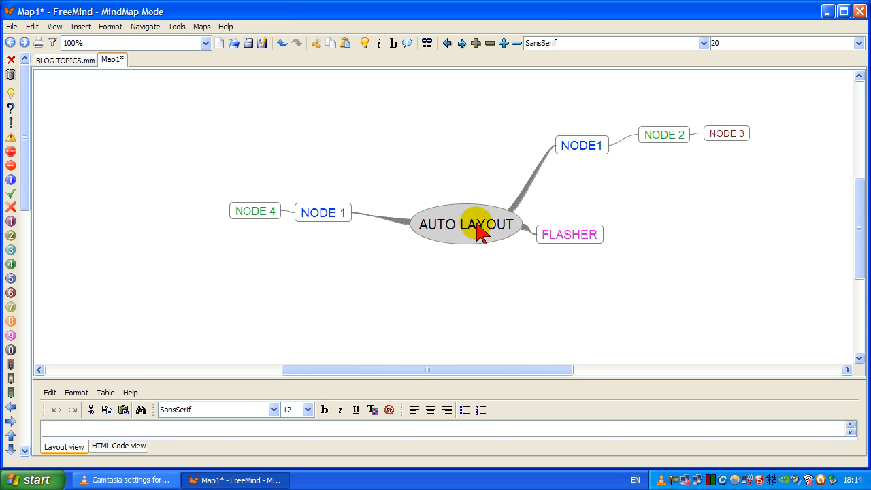
key(Left)
key(Left)
key(Right)
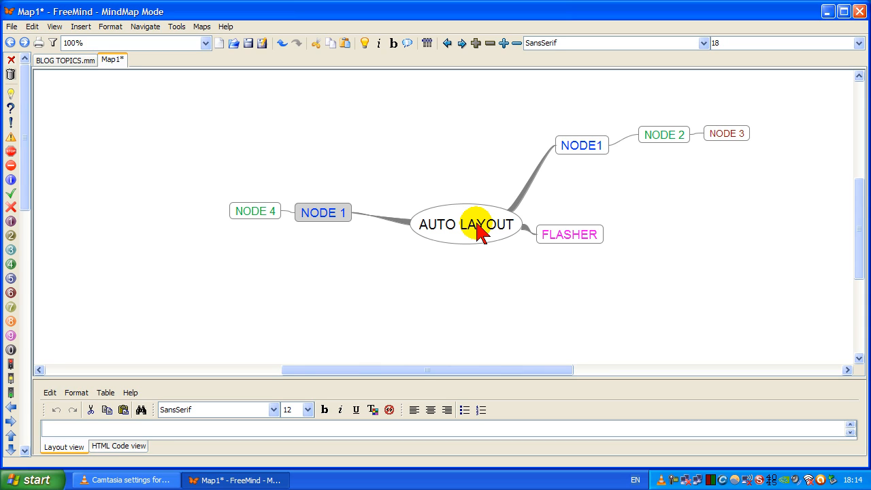
key(Right)
key(Right)
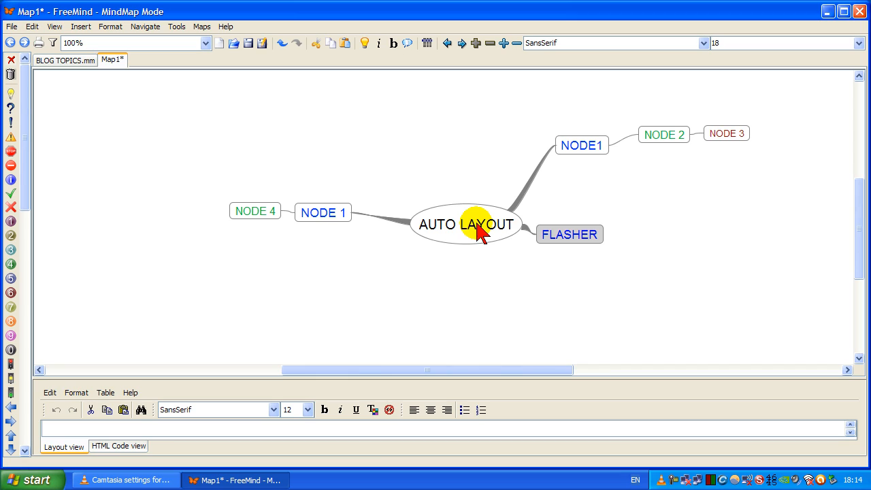
key(Left)
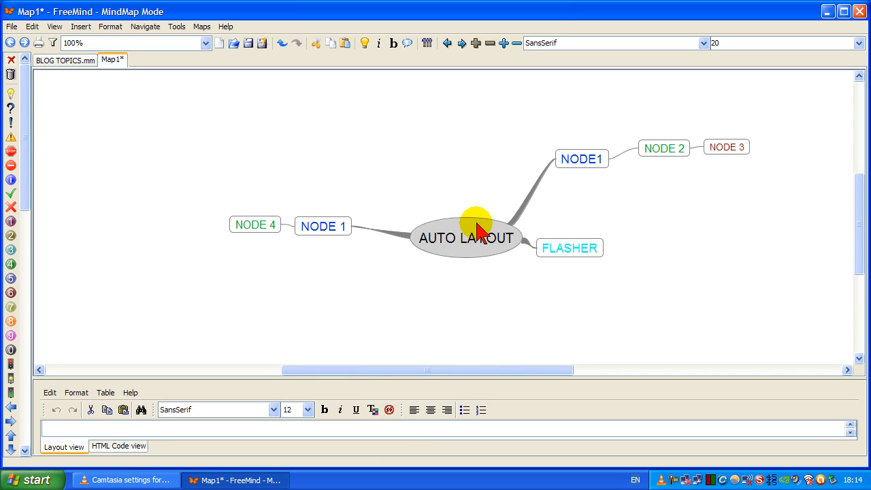
key(Right)
key(Up)
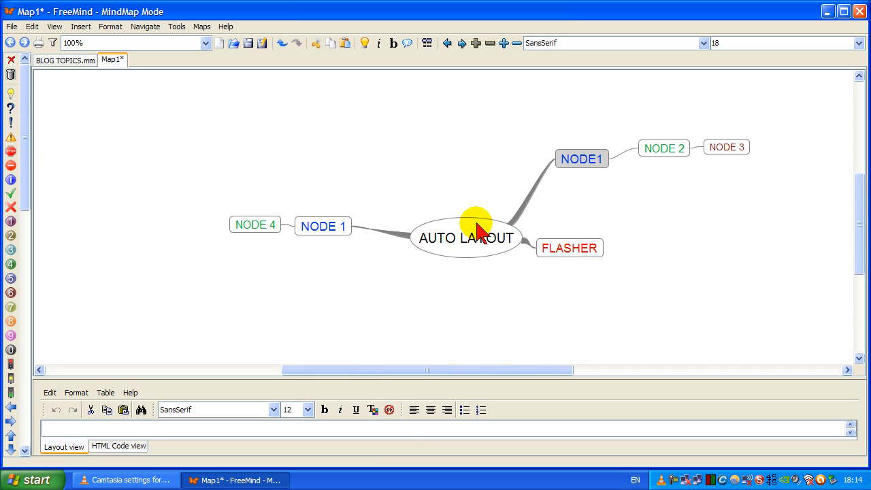
key(Right)
key(Right)
key(Left)
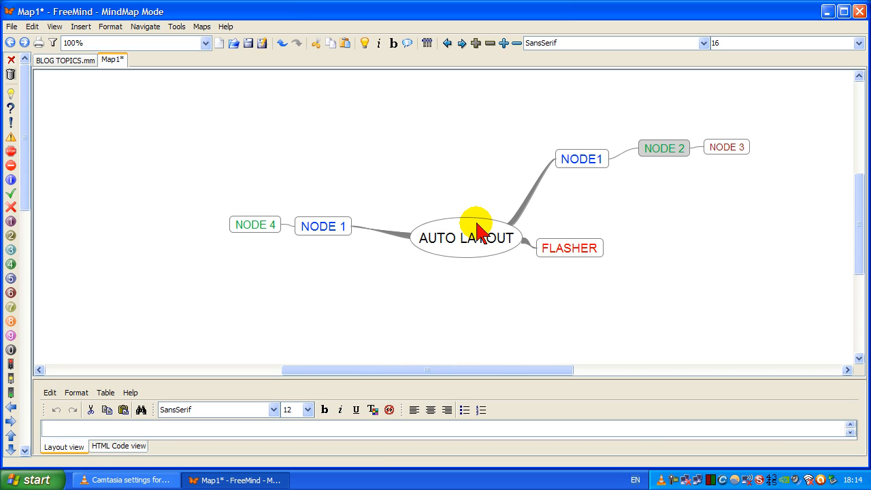
key(Left)
key(Down)
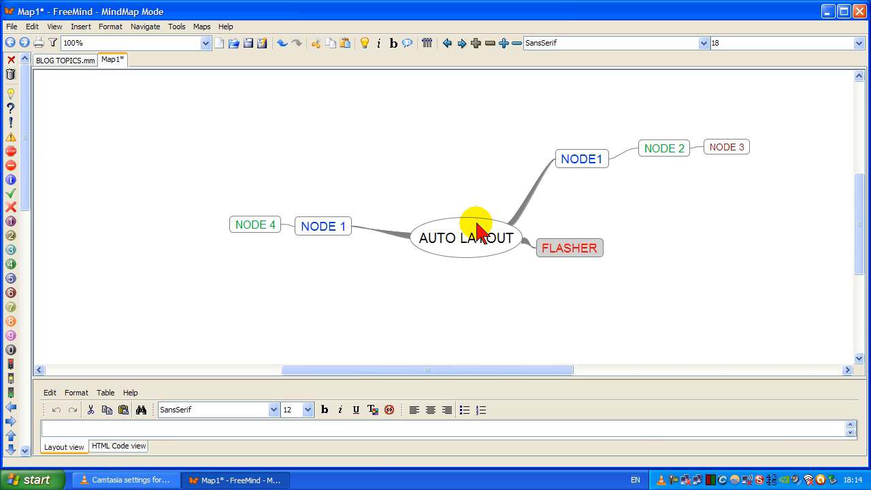
key(Left)
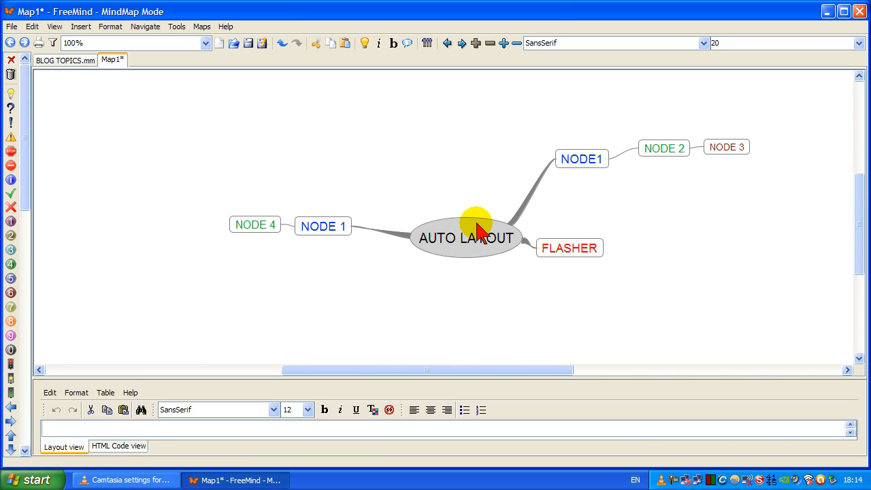
Set the background color of the central AUTO LAYOUT node to bright green
right_click(455, 254)
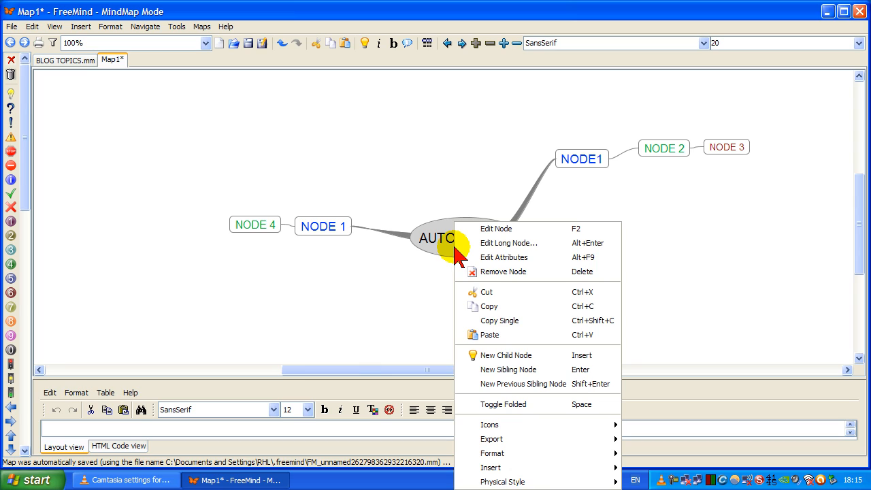
mouse_move(583, 455)
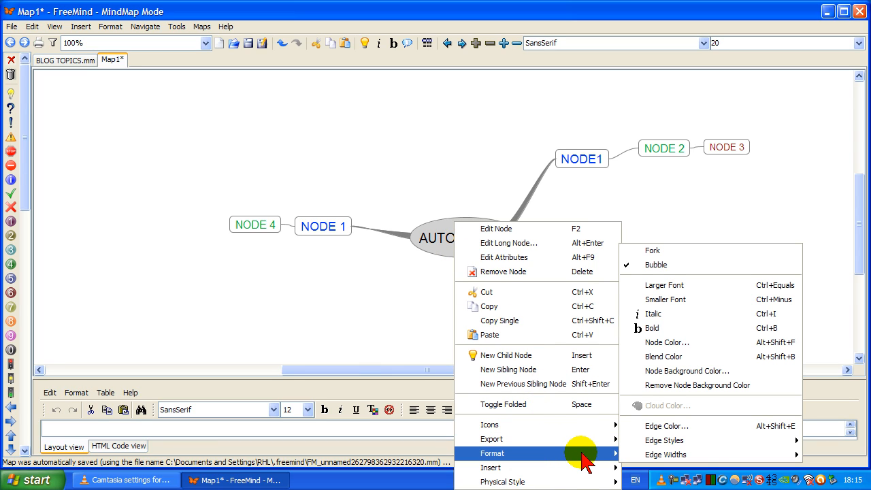
click(703, 379)
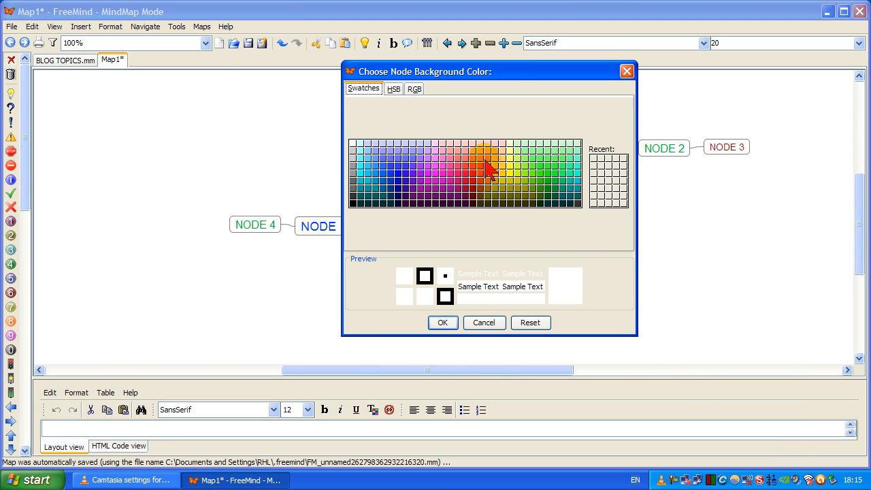
click(535, 166)
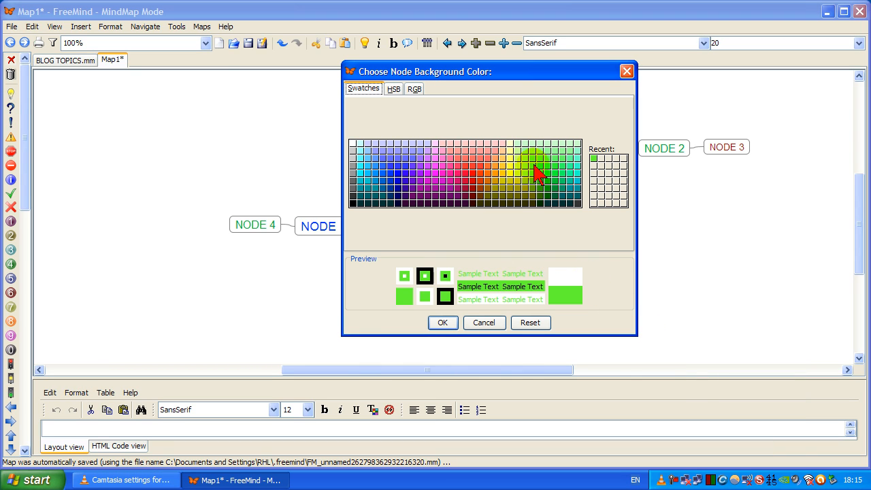
click(444, 322)
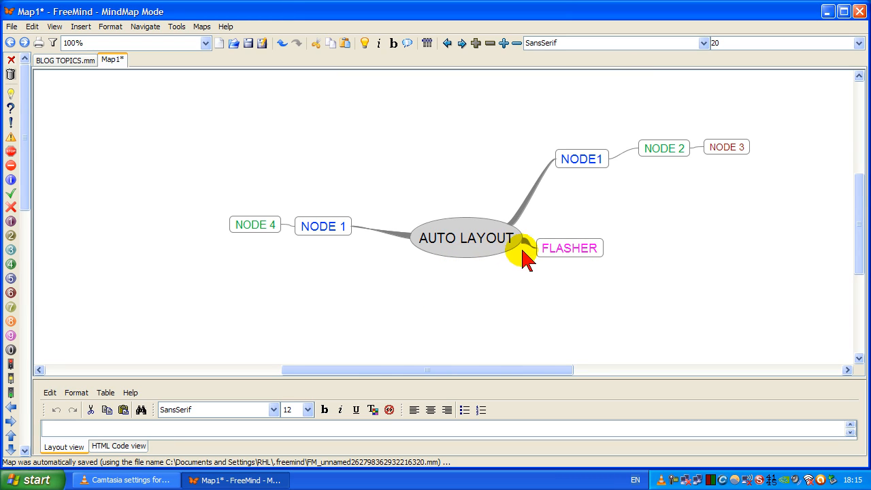
click(578, 246)
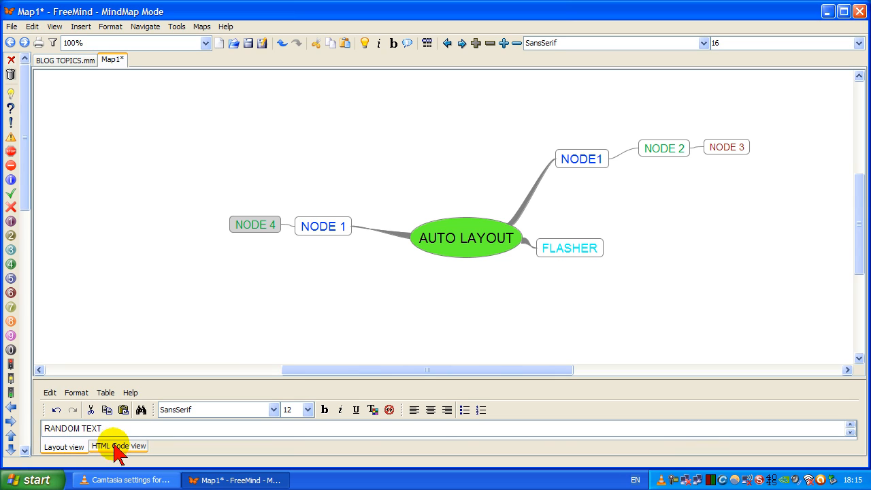
Format NODE 4's note RANDOM TEXT as bold, italic and underlined with font size 14
drag(118, 425, 39, 431)
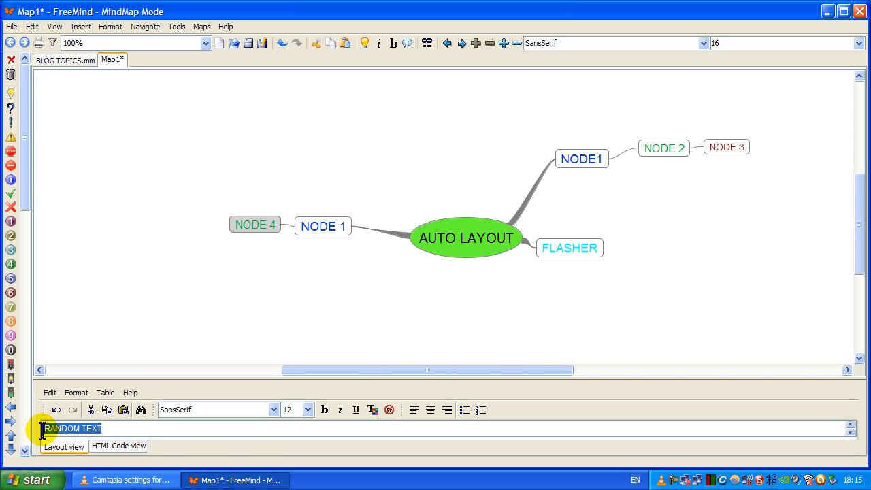
click(324, 410)
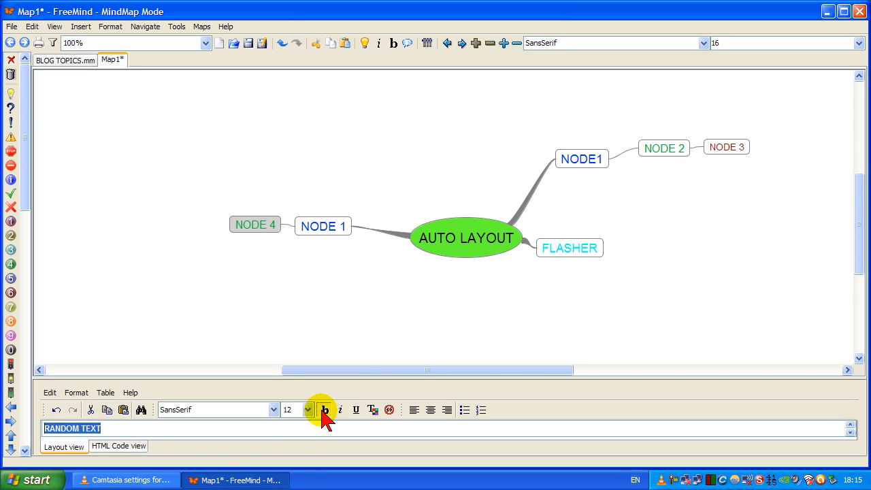
click(341, 411)
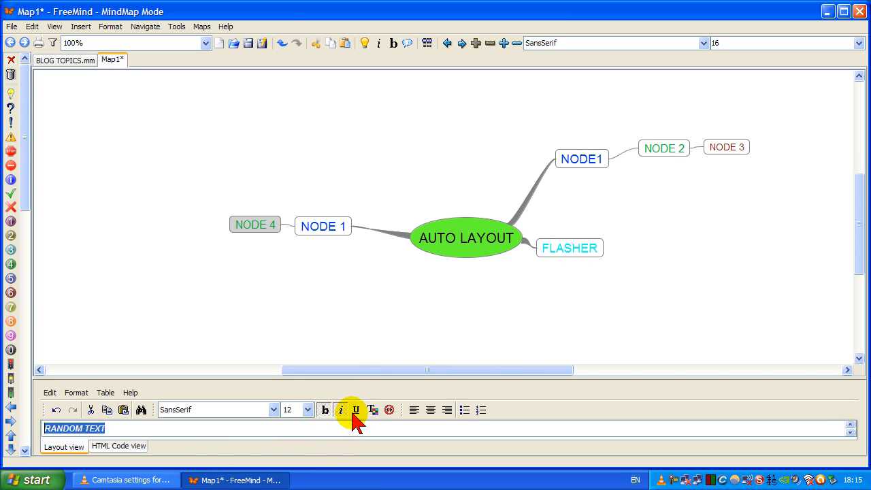
click(357, 411)
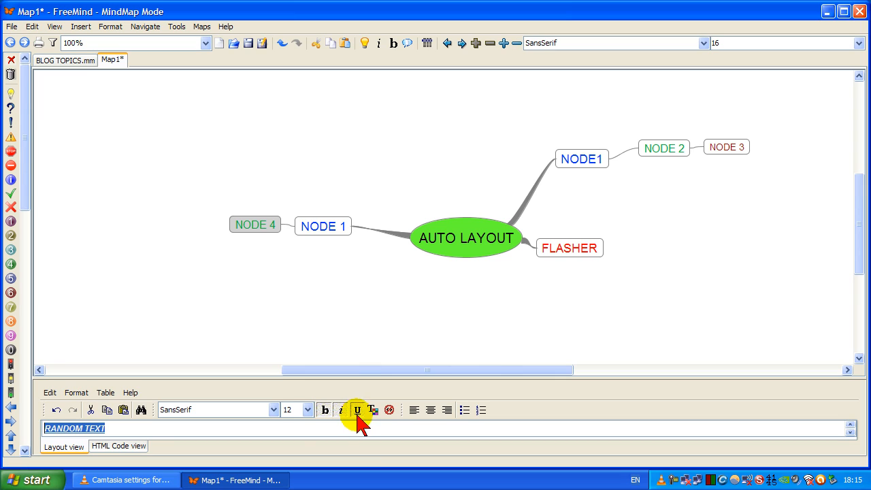
click(307, 411)
click(294, 375)
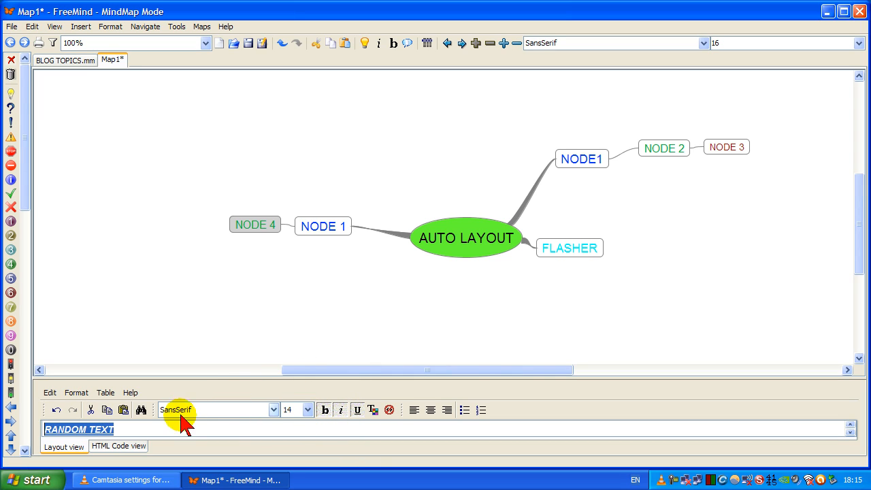
click(151, 428)
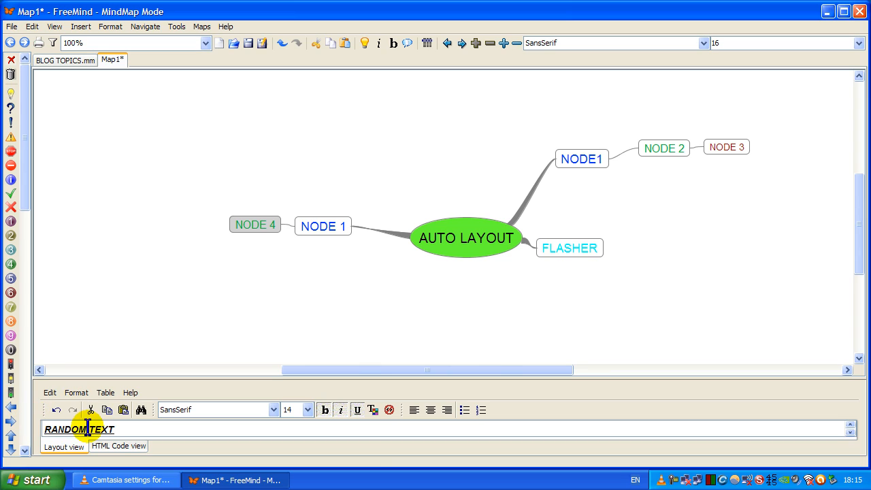
click(327, 228)
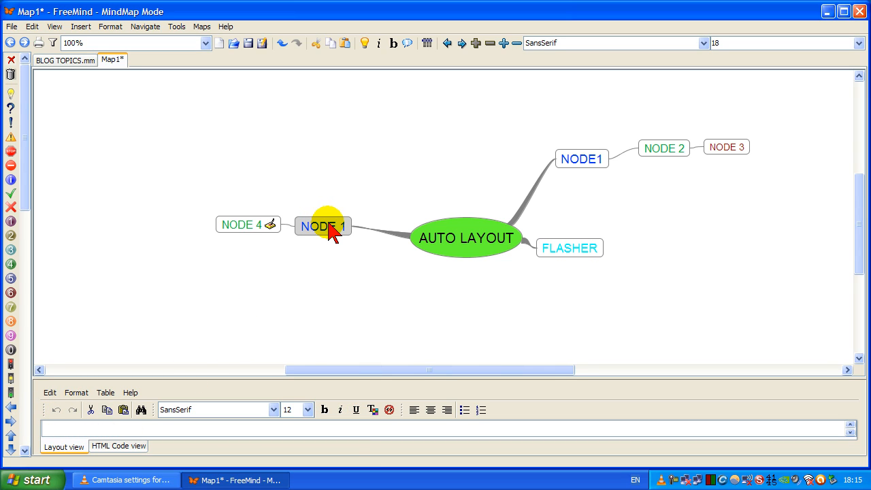
Delete the entire RANDOM TEXT note from NODE 4
click(271, 229)
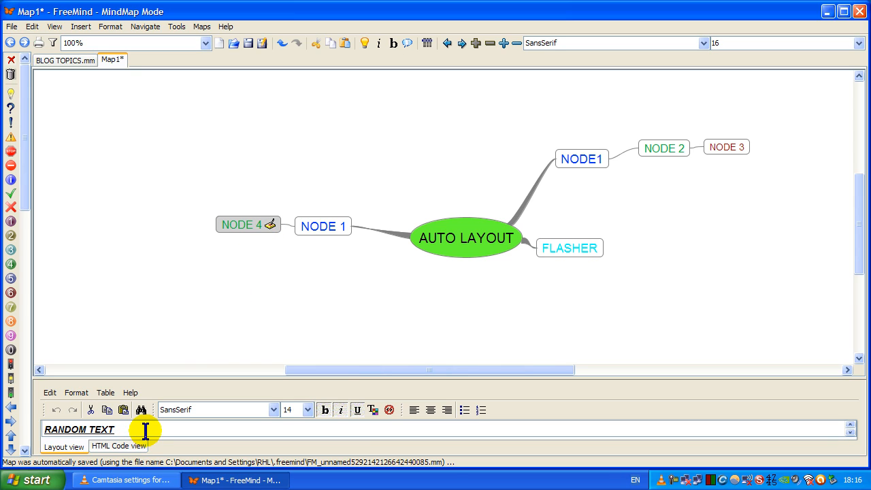
drag(145, 429, 42, 430)
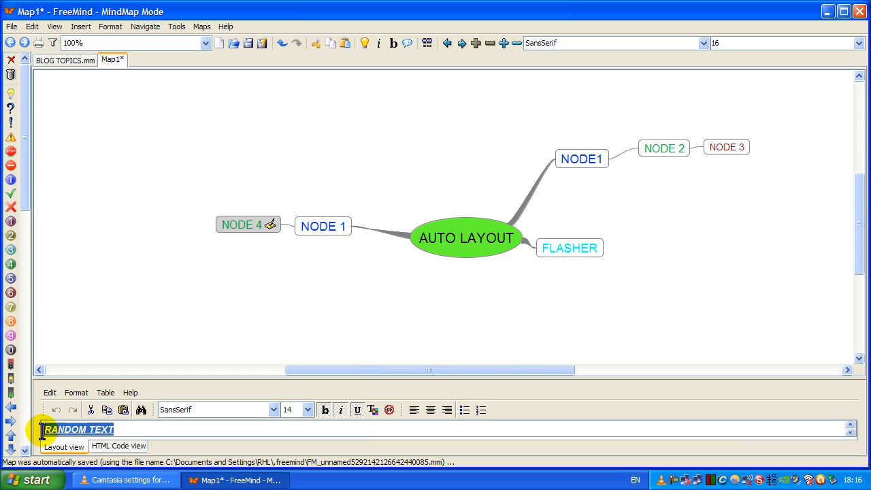
key(Delete)
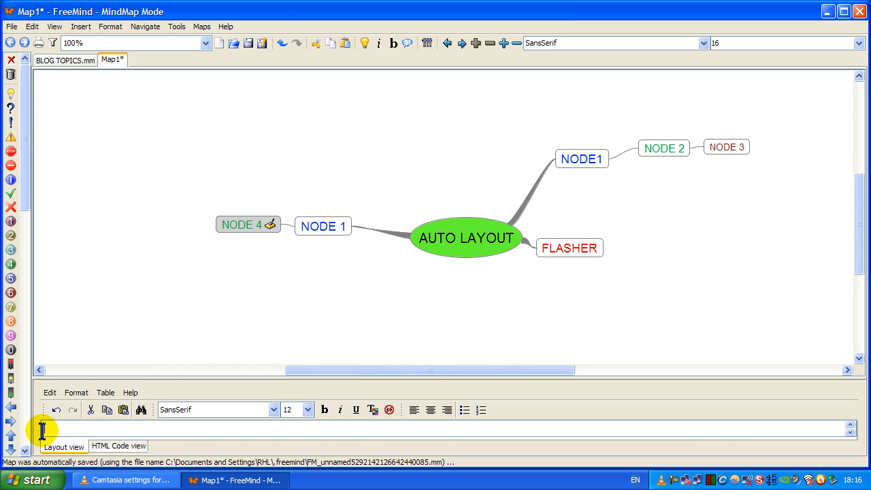
click(333, 226)
click(446, 242)
click(331, 229)
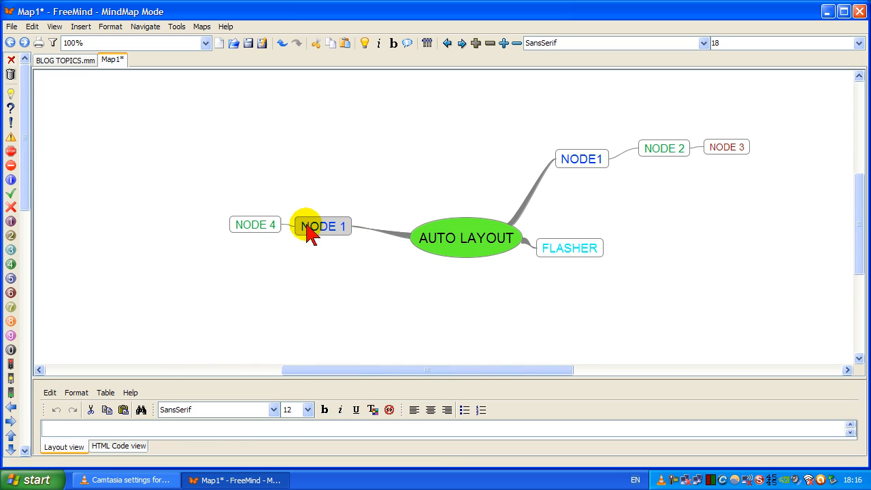
click(260, 227)
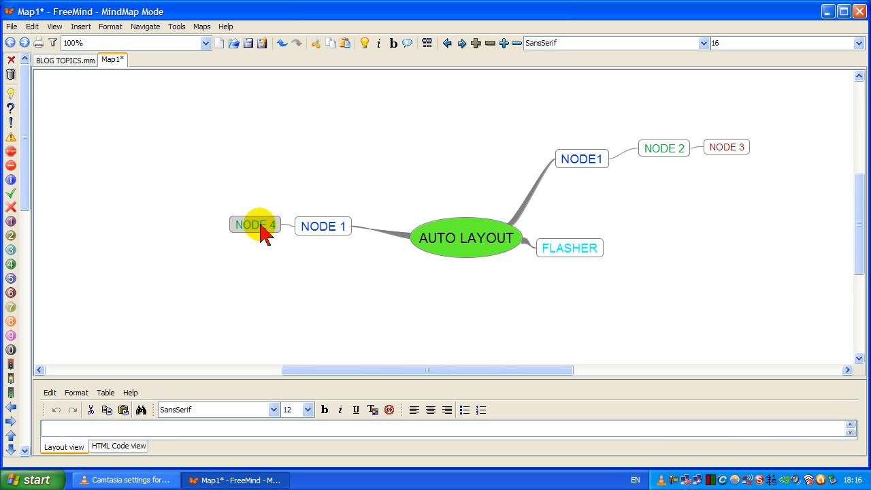
Add a graphical link from NODE 4 to the NODE1 that is the parent of NODE 2
click(475, 242)
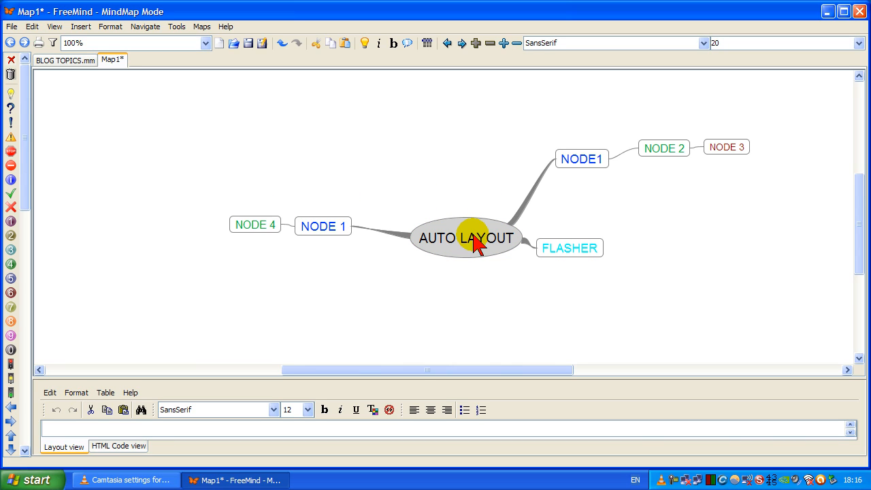
click(327, 229)
click(250, 229)
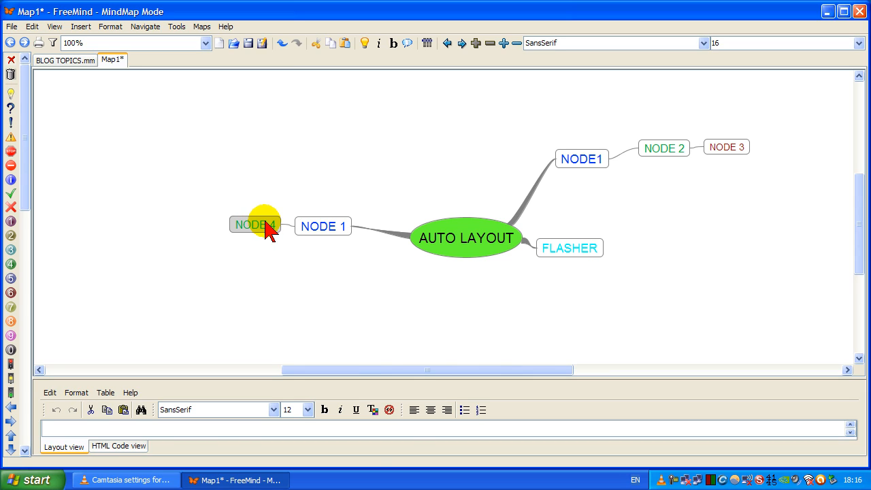
click(584, 162)
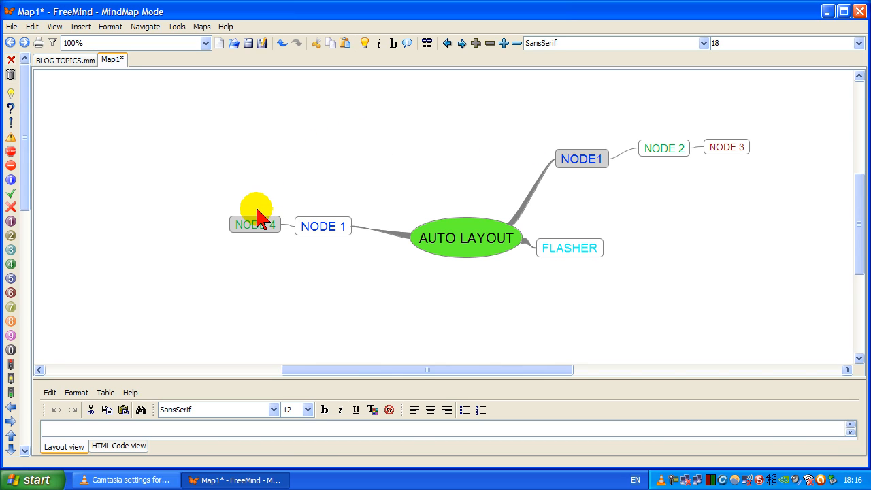
right_click(261, 236)
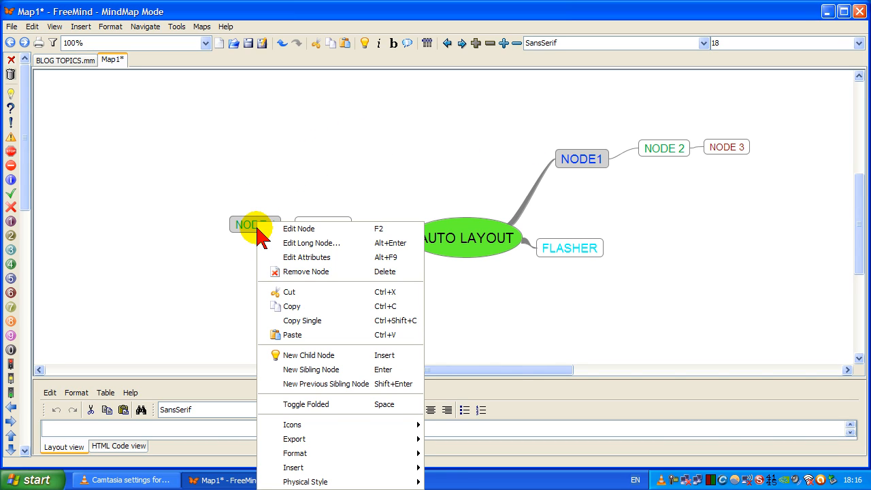
mouse_move(383, 467)
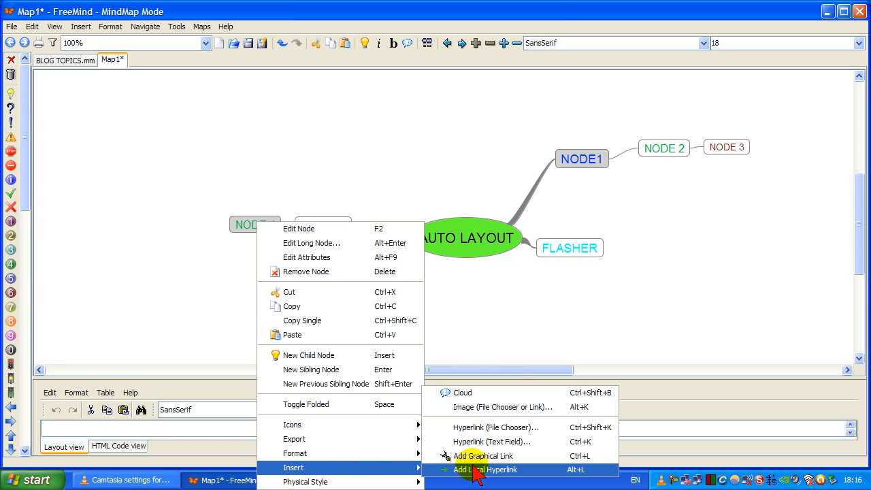
click(495, 458)
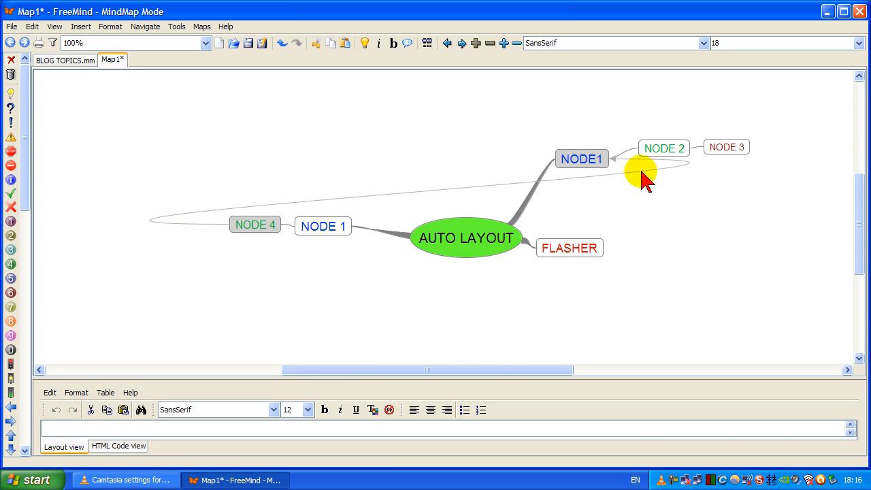
Set the color of the arrow link between NODE 4 and NODE1 to red
right_click(412, 196)
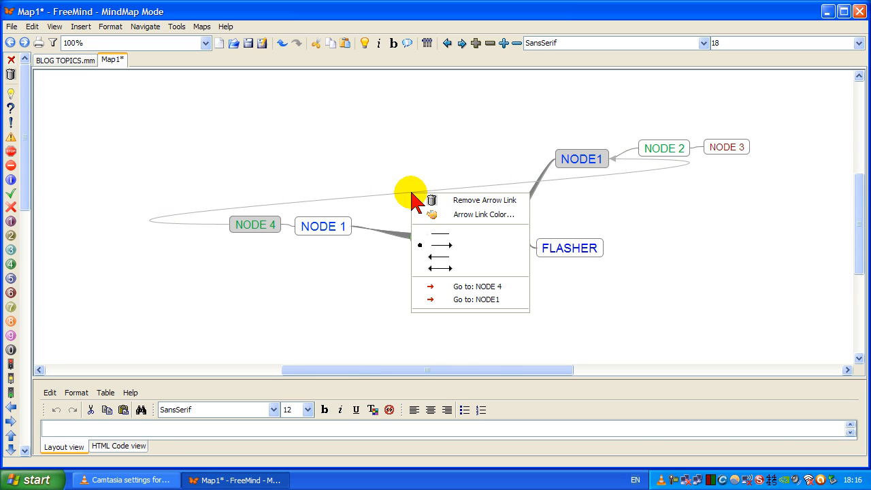
click(474, 215)
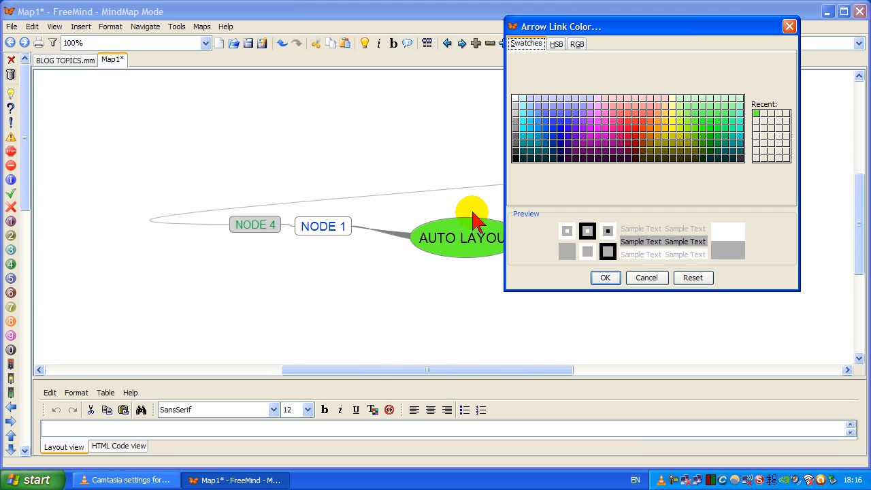
click(631, 125)
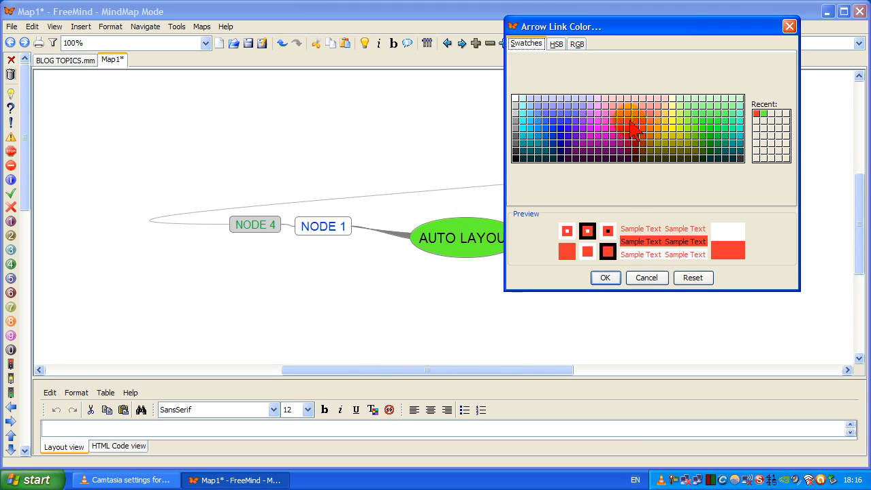
click(604, 278)
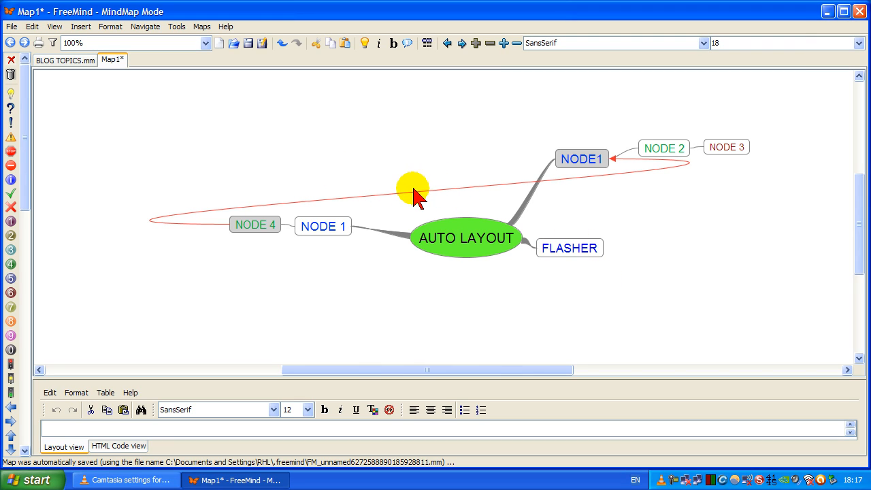
Reshape the red arrow link's curve, ending with an arc that passes above the central AUTO LAYOUT node
drag(405, 189, 550, 372)
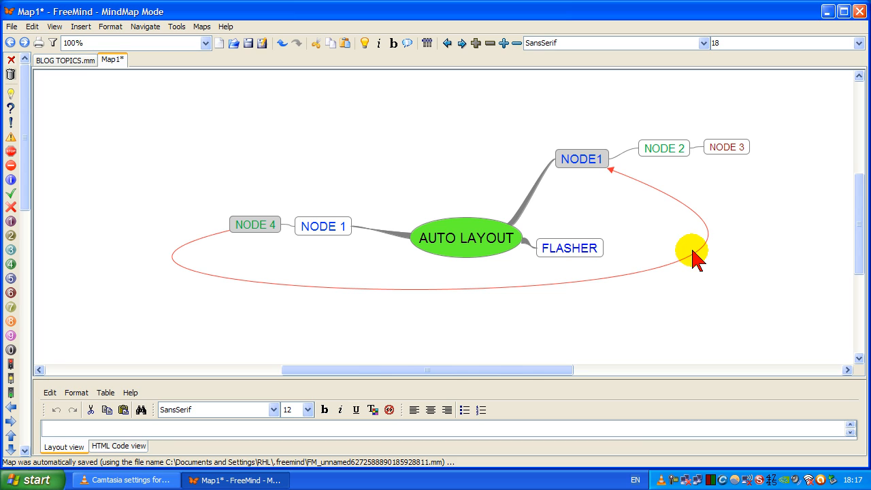
drag(693, 257, 276, 61)
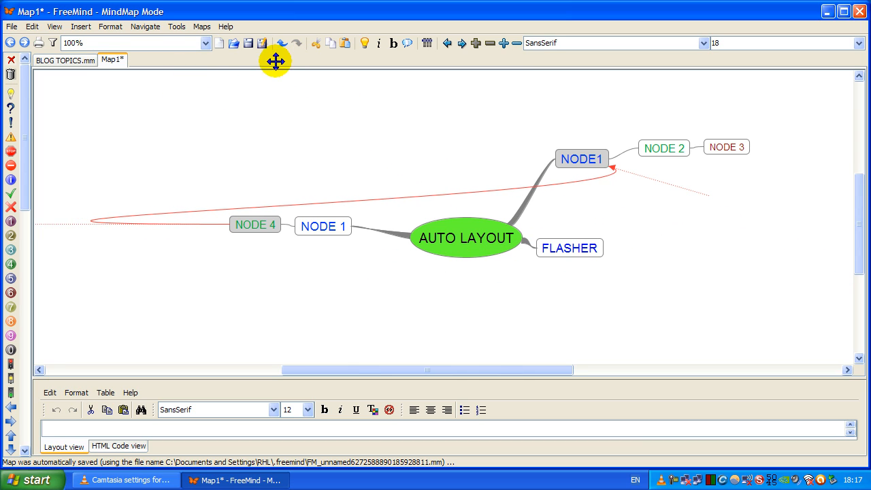
drag(601, 179, 422, 101)
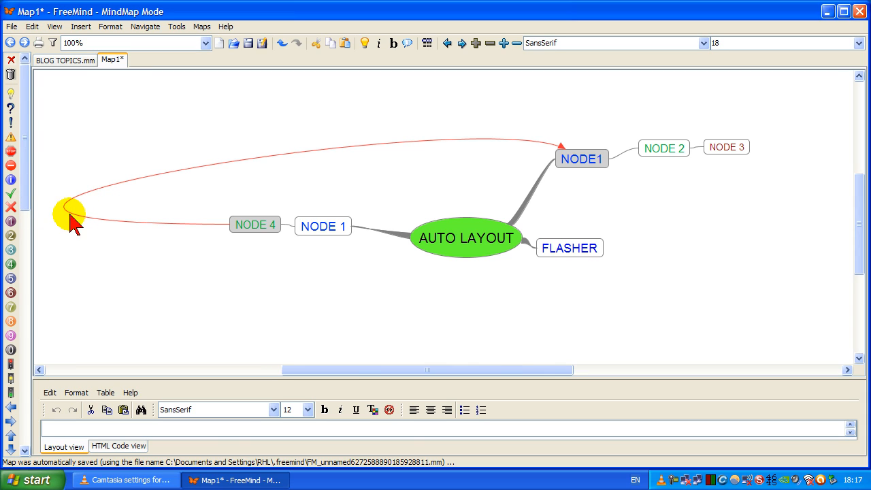
drag(68, 217, 366, 109)
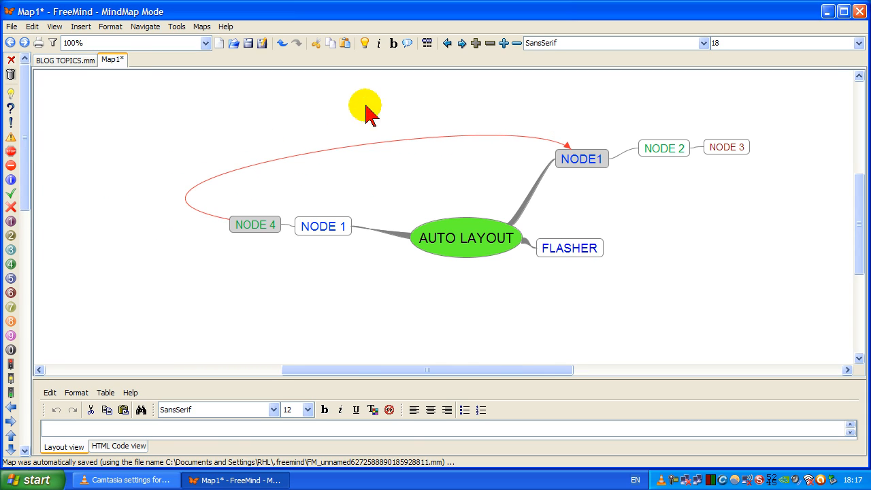
drag(360, 143, 399, 111)
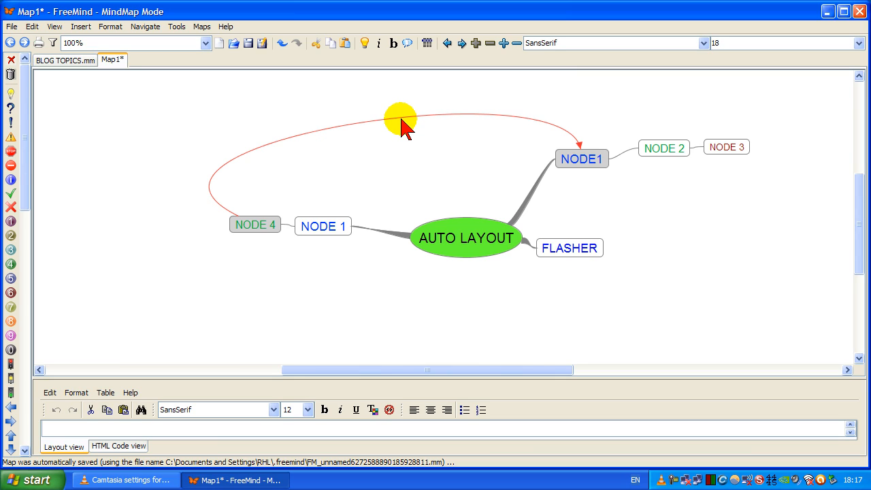
Make the red arrow link double-headed and tighten its curve near NODE 4
right_click(400, 124)
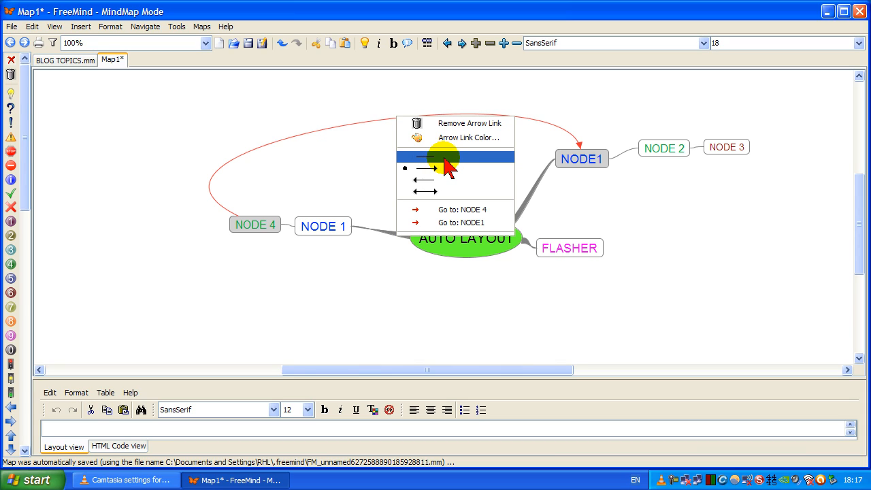
click(425, 194)
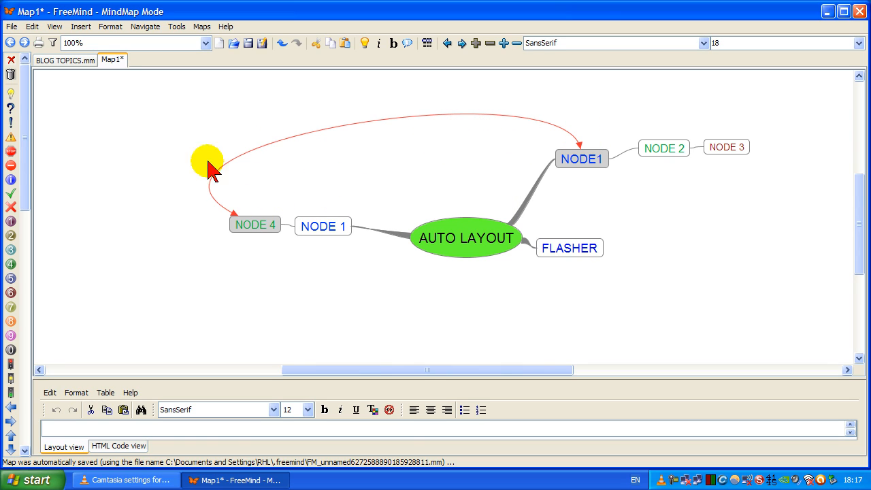
drag(208, 188, 276, 147)
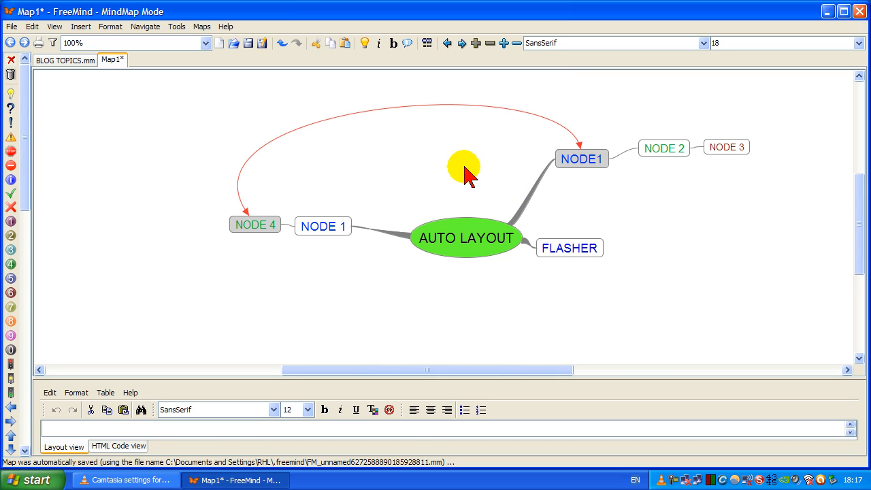
Add a child node named LINK to AUTO LAYOUT and move it lower, away from the NODE 1 branch
click(463, 247)
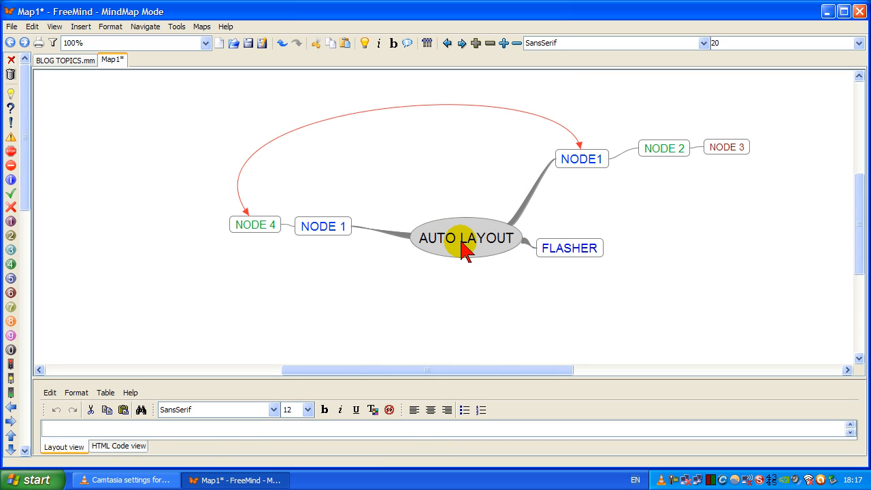
key(Insert)
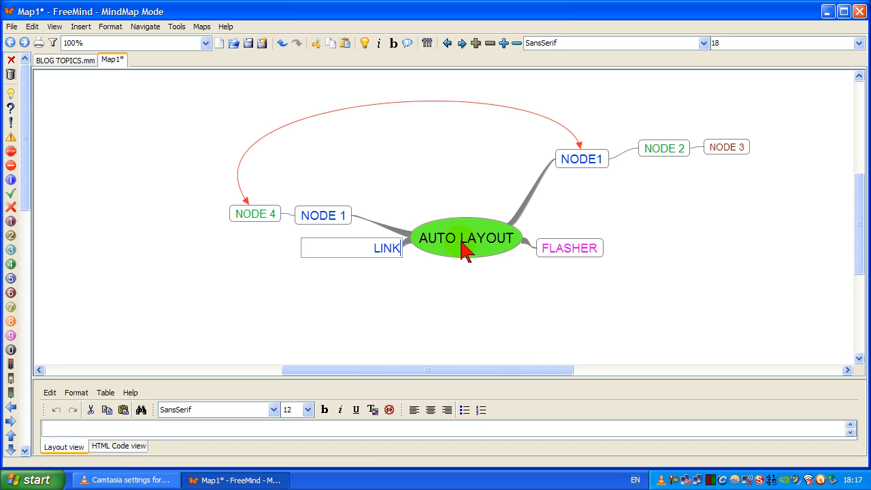
key(Return)
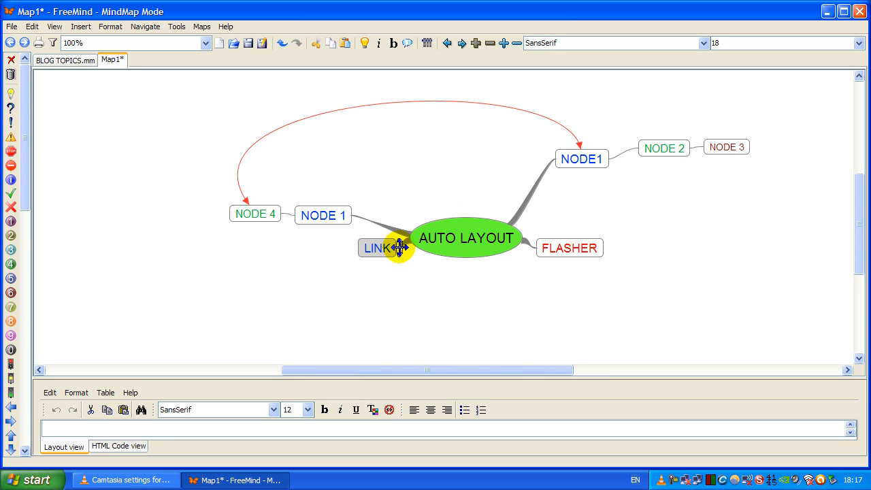
drag(400, 247, 349, 290)
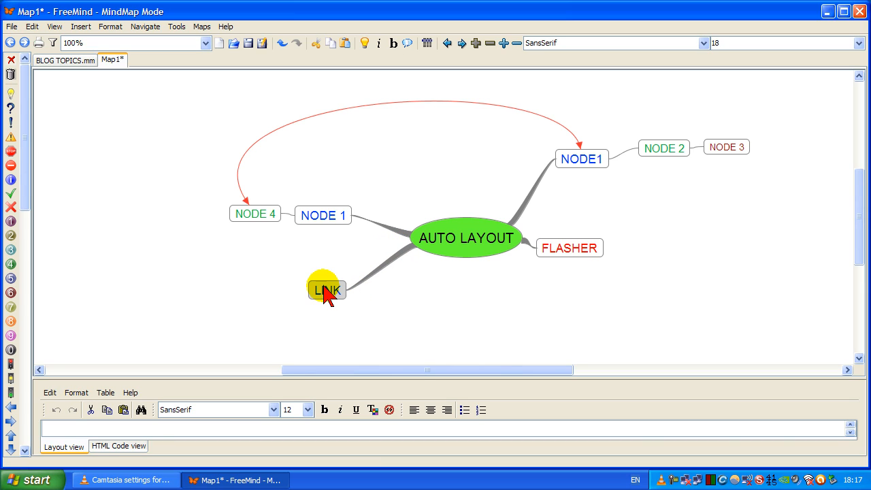
Try to insert a hyperlink on the LINK node using the file chooser
right_click(327, 294)
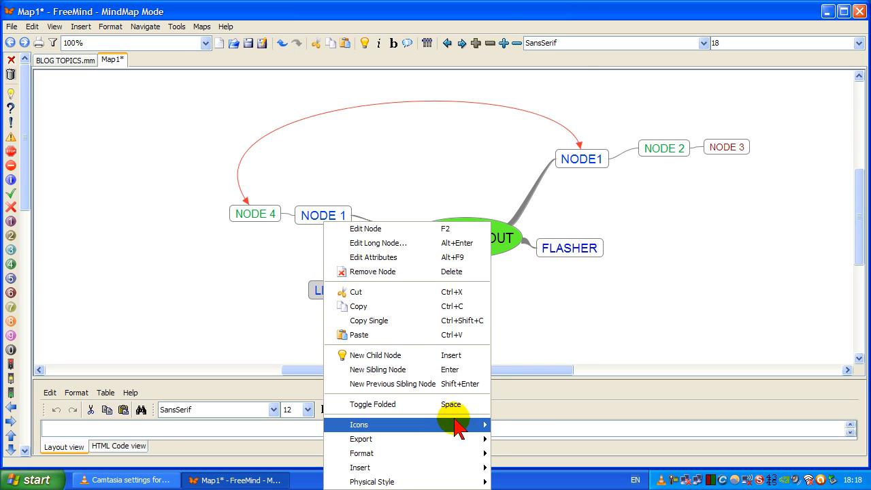
mouse_move(461, 431)
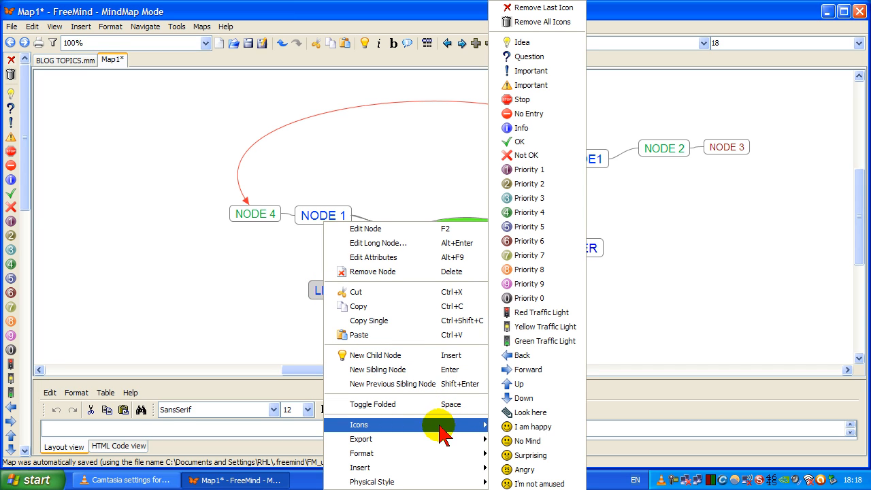
mouse_move(463, 458)
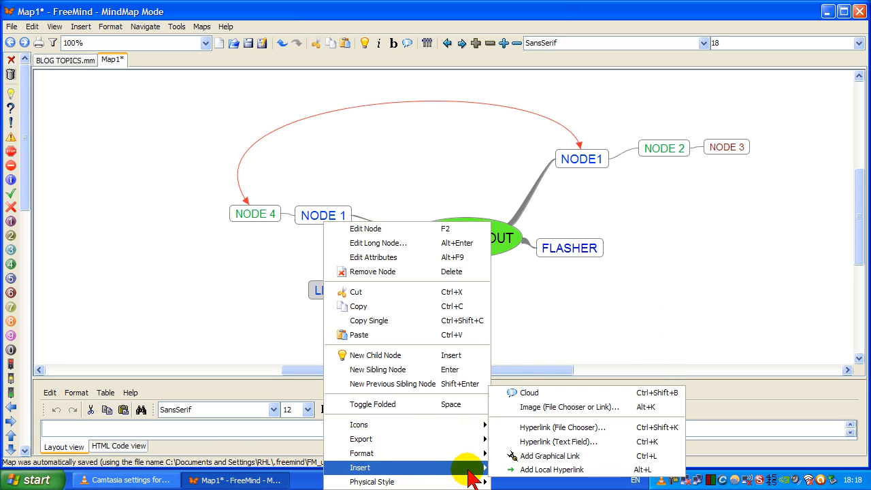
click(538, 429)
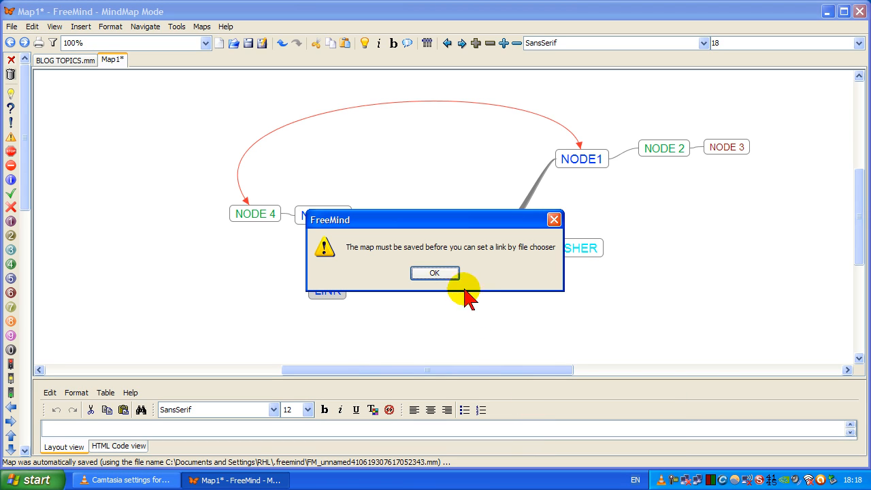
click(436, 273)
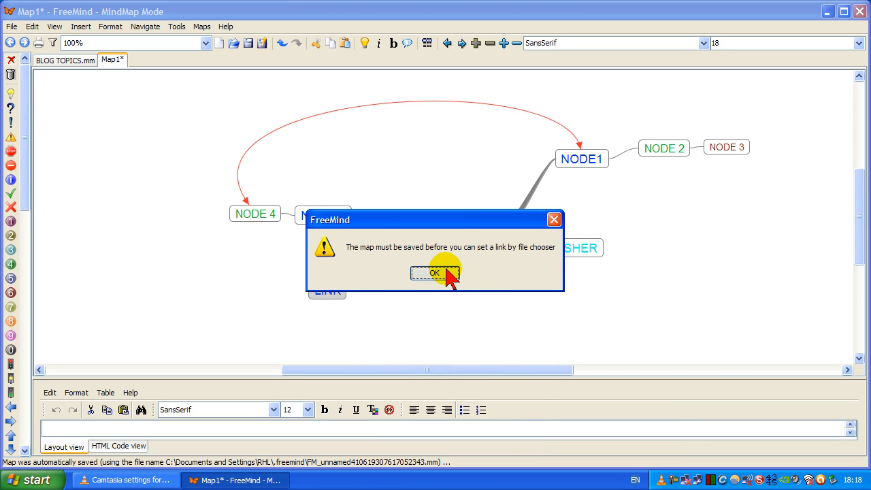
Save the map as AUTO LAYOUT.mm in My Documents
click(11, 27)
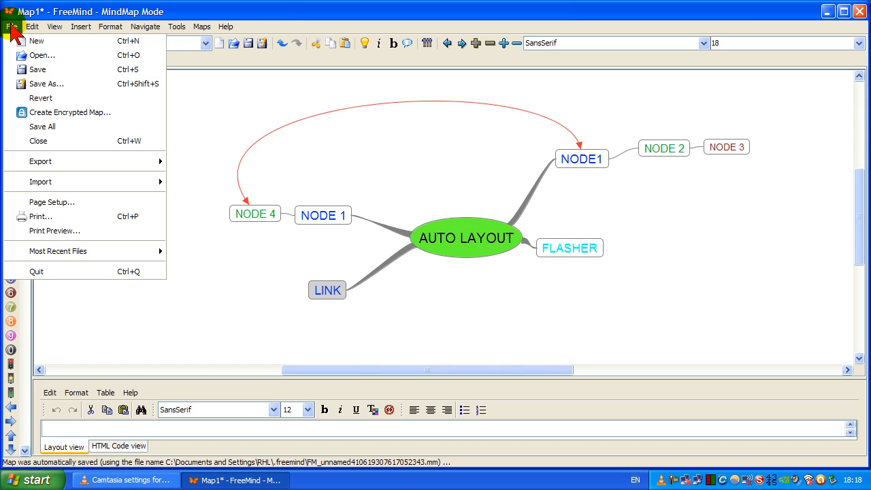
click(68, 85)
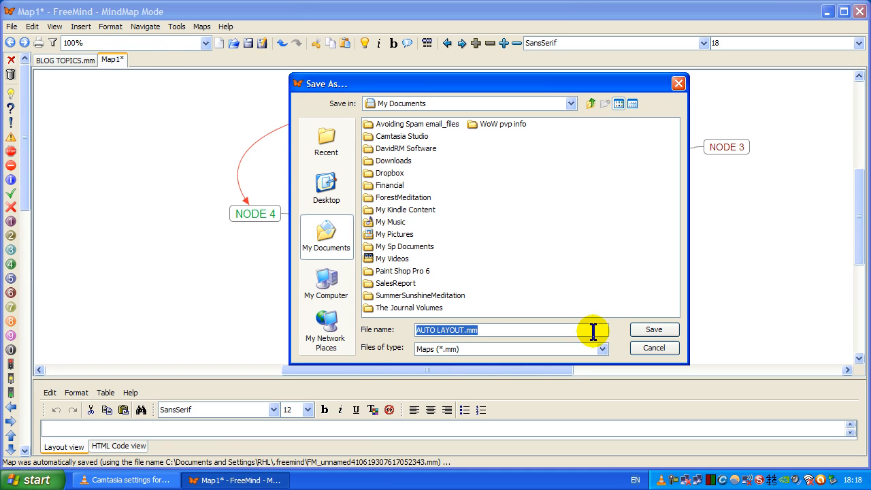
click(654, 331)
click(569, 248)
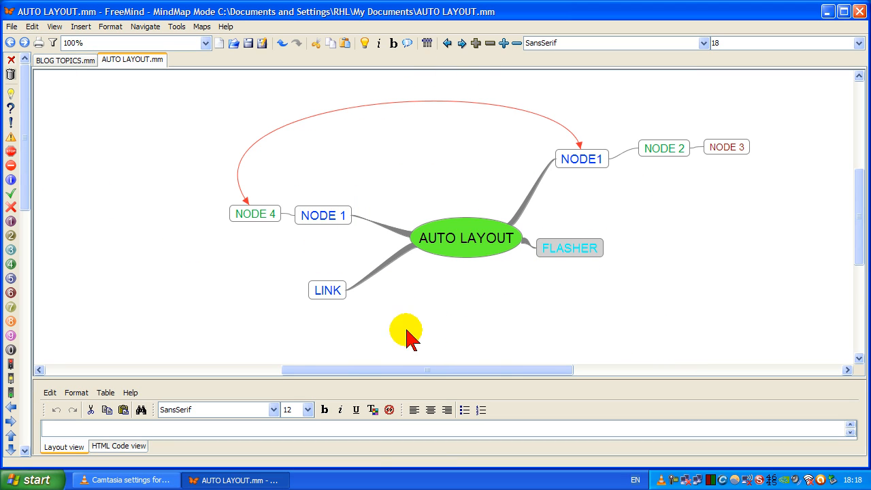
Insert a hyperlink on the LINK node to the VALUE PROFITING.mm map in the My Sp Documents folder
right_click(330, 291)
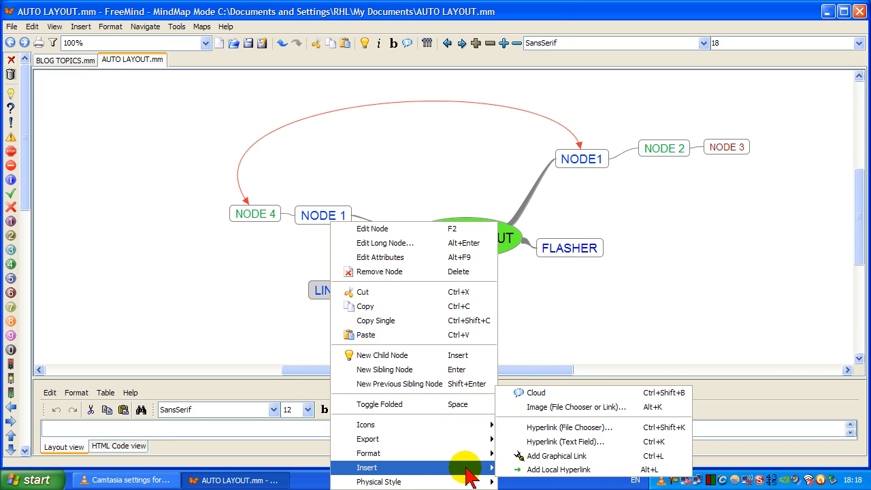
click(545, 428)
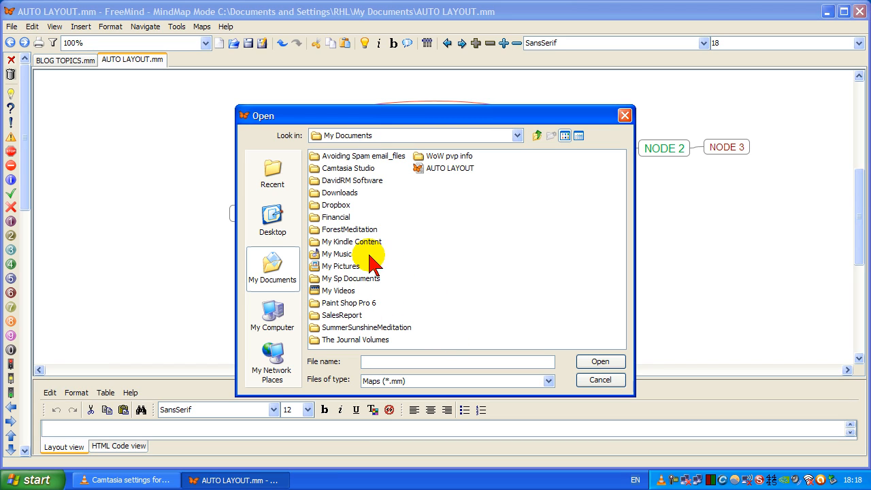
click(366, 279)
double_click(366, 280)
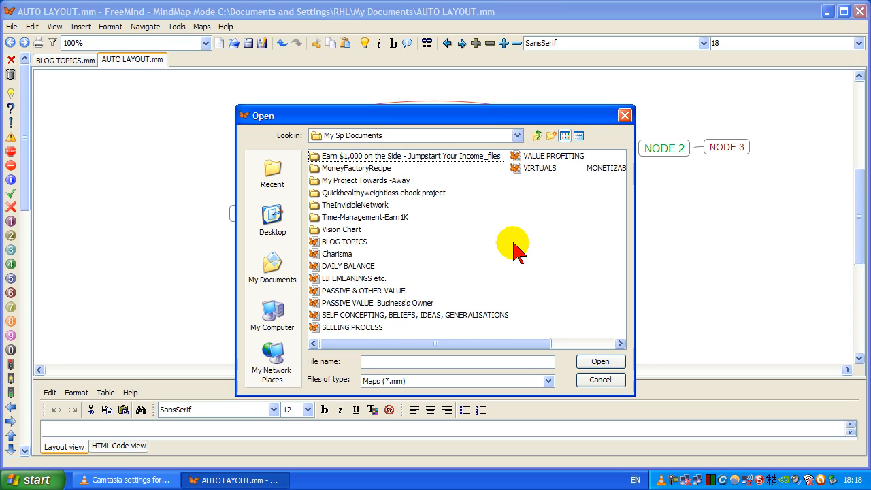
drag(502, 345, 579, 354)
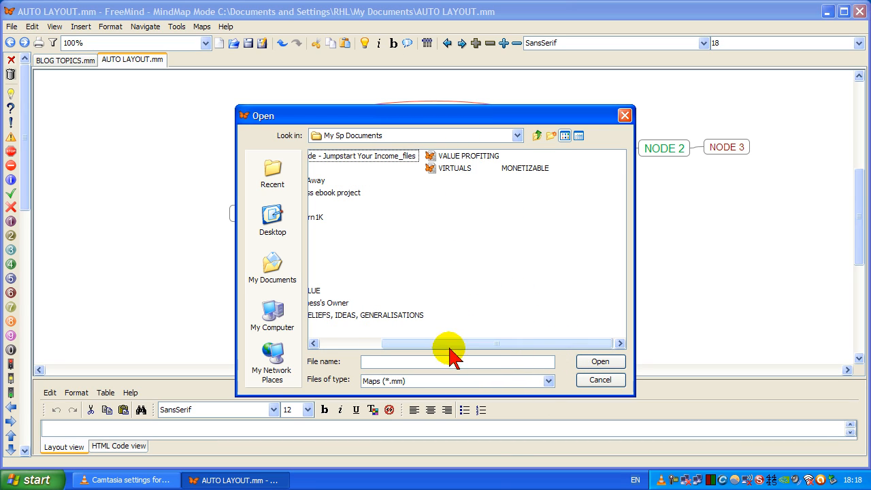
click(484, 158)
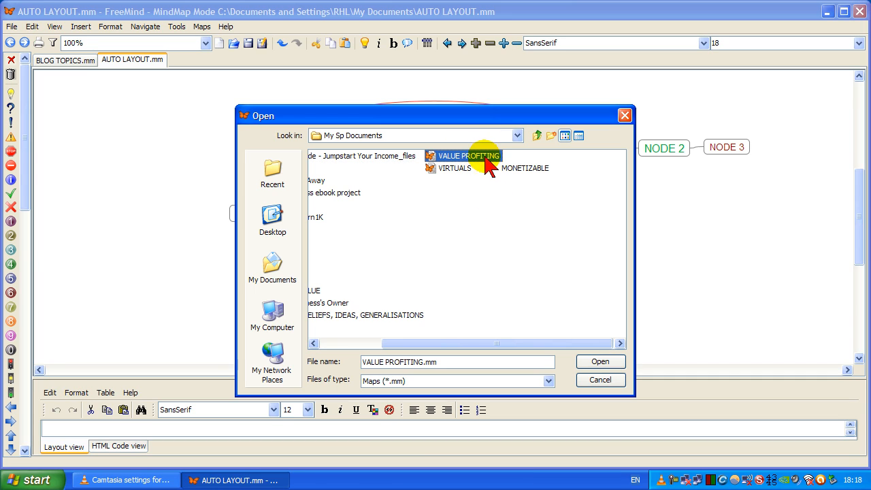
click(599, 362)
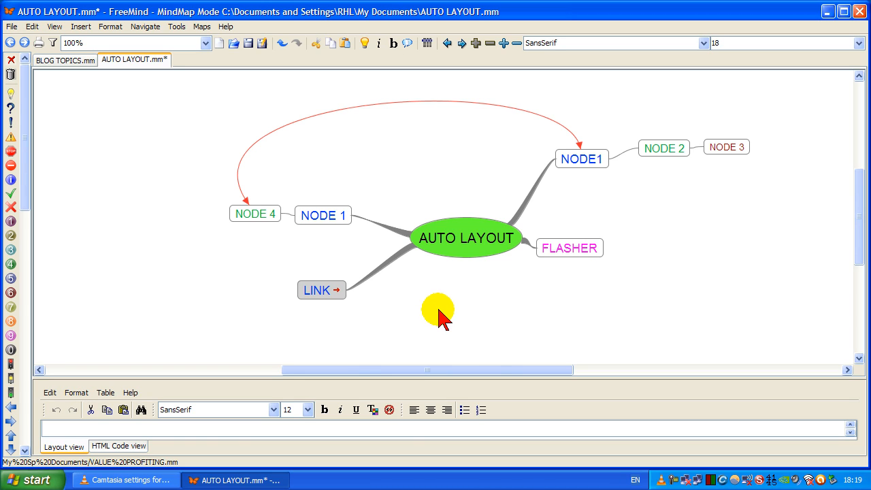
click(454, 228)
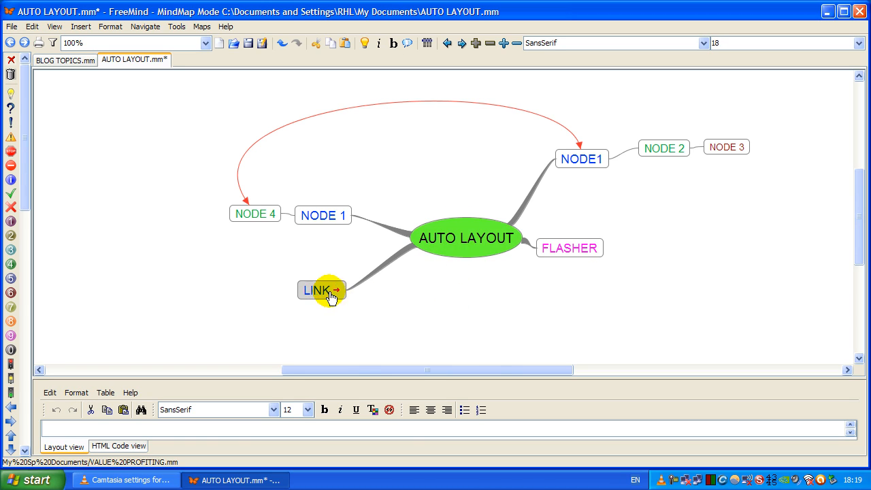
Add the "I am happy" icon to NODE 2
right_click(663, 146)
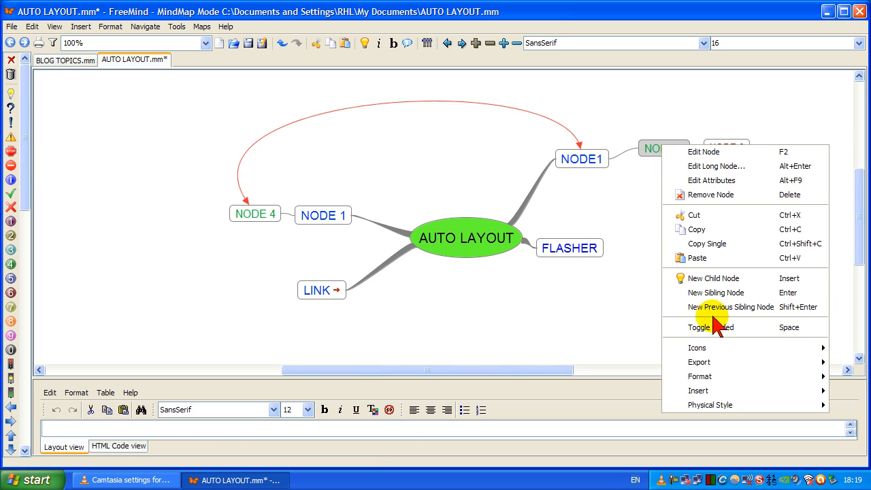
mouse_move(740, 391)
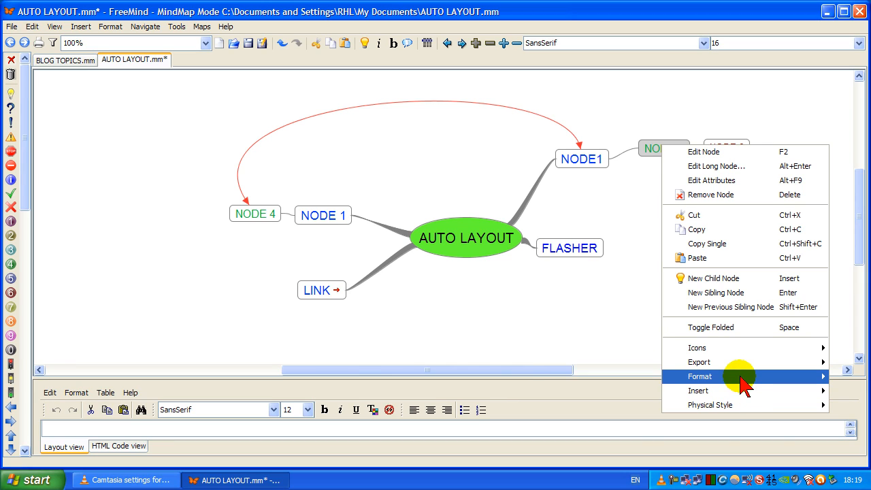
mouse_move(740, 375)
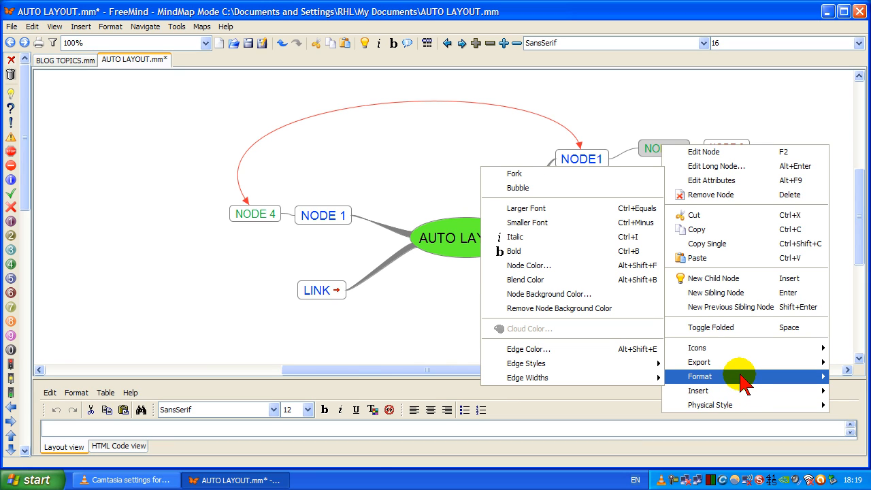
mouse_move(736, 351)
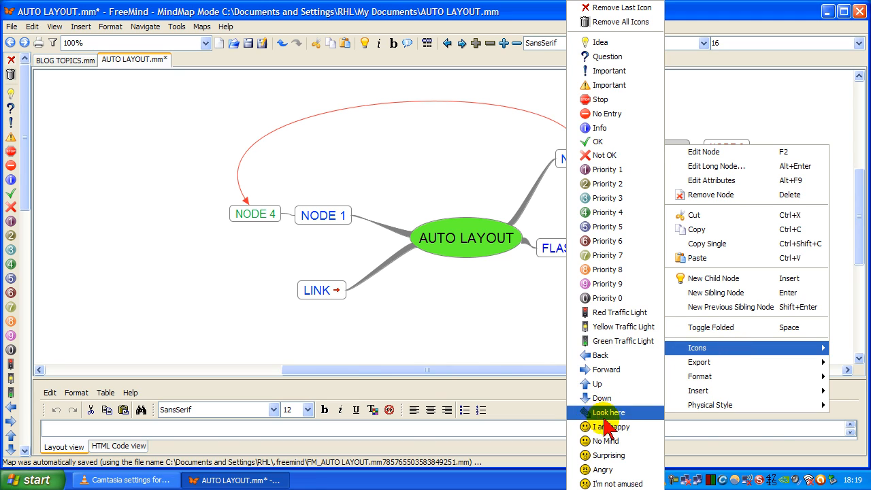
click(633, 429)
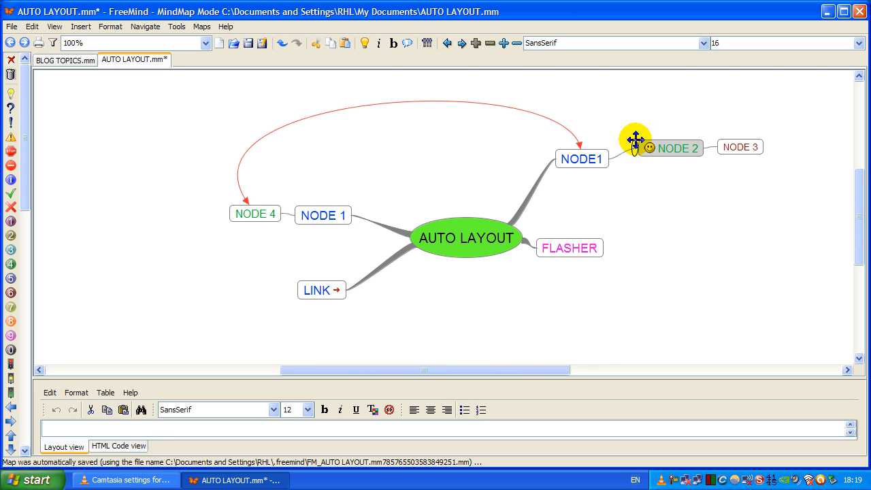
Undo and redo the icon addition on NODE 2, and select the AUTO LAYOUT root node
click(282, 43)
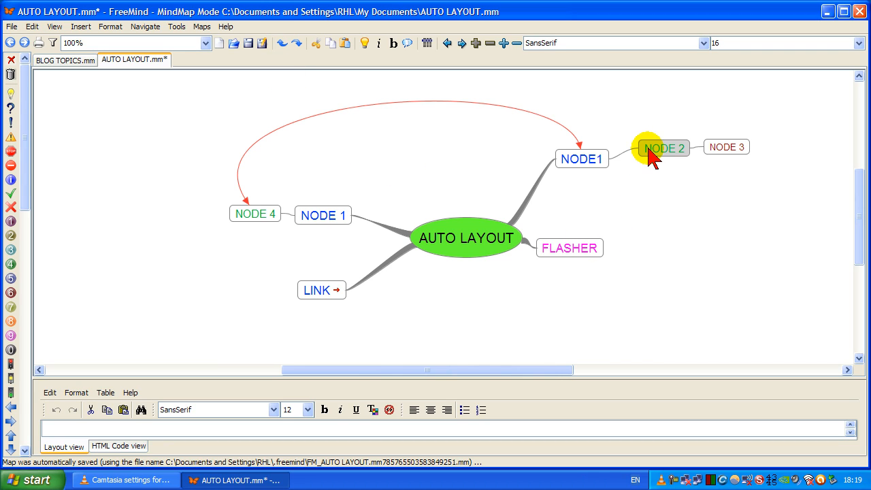
click(296, 43)
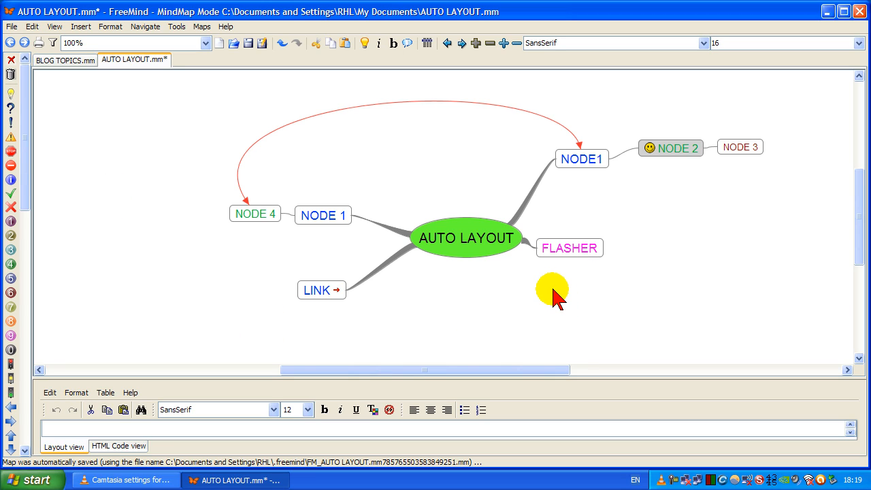
click(482, 251)
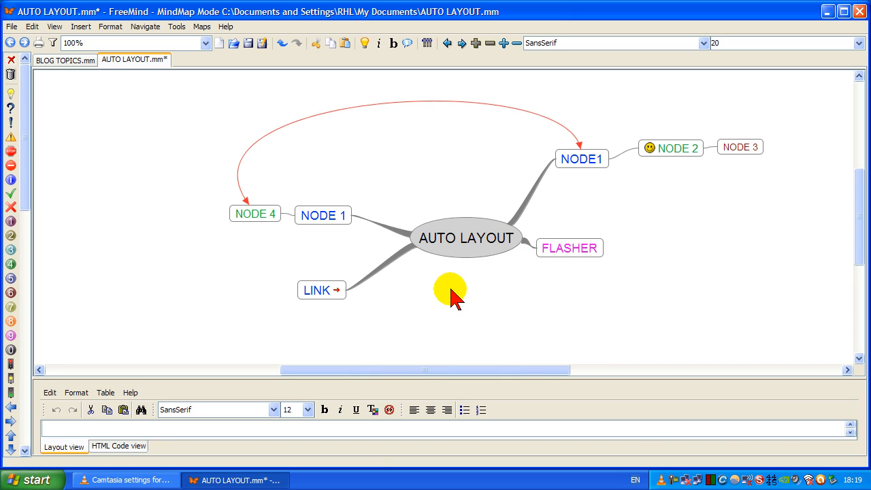
Switch to the BLOG TOPICS map and look over its root note, surrounding branches and view options
click(56, 63)
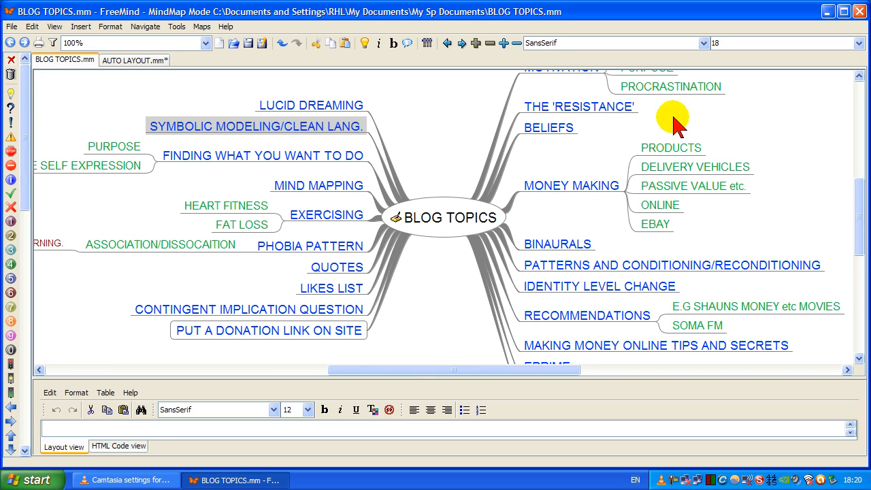
click(425, 224)
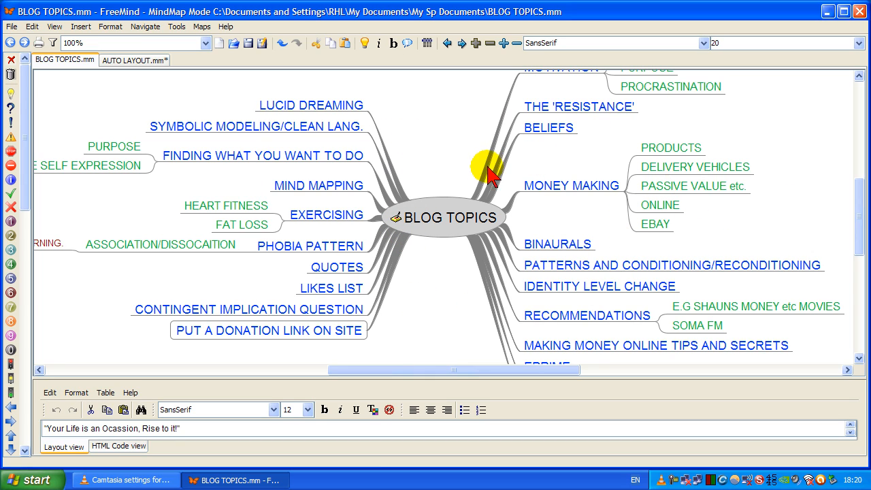
click(292, 218)
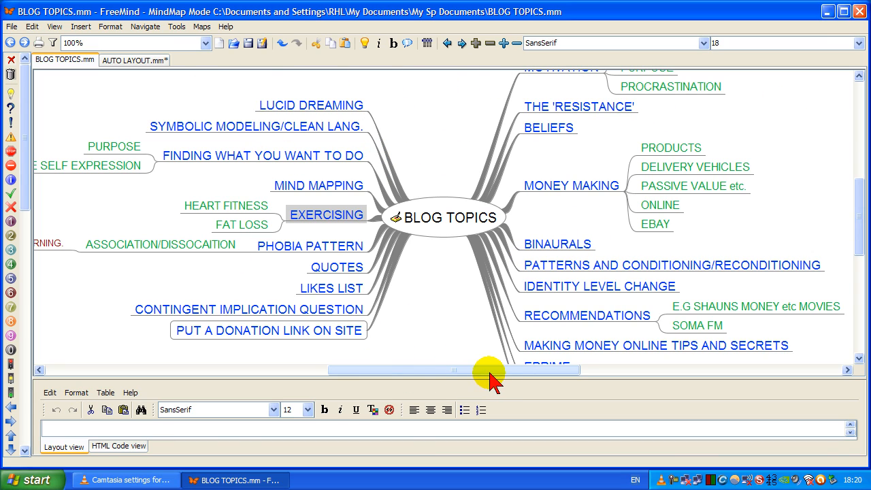
drag(467, 376, 443, 370)
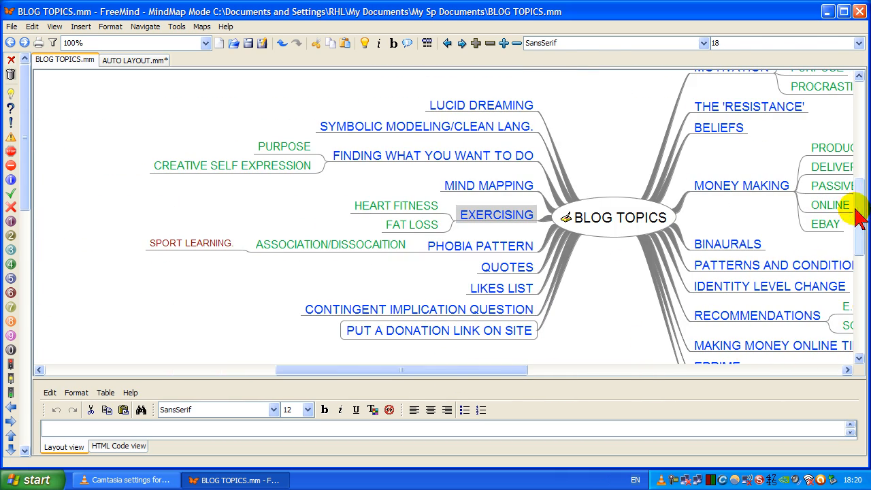
drag(861, 225, 861, 179)
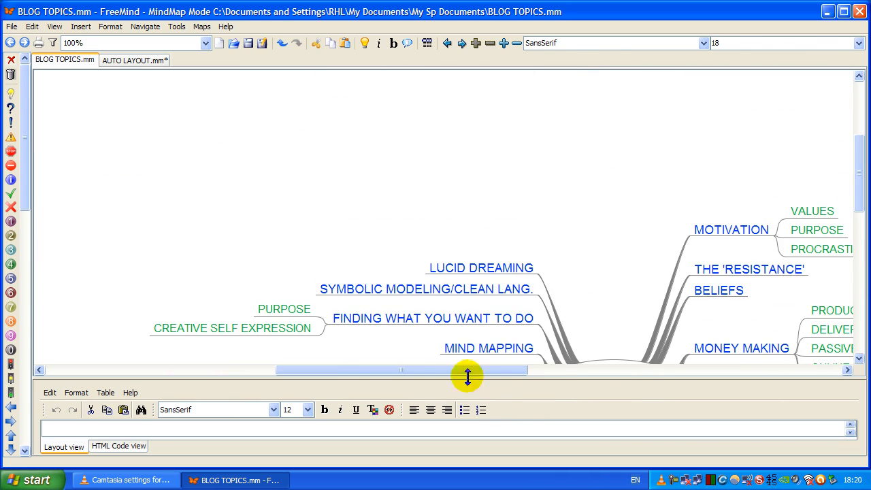
drag(491, 372, 512, 373)
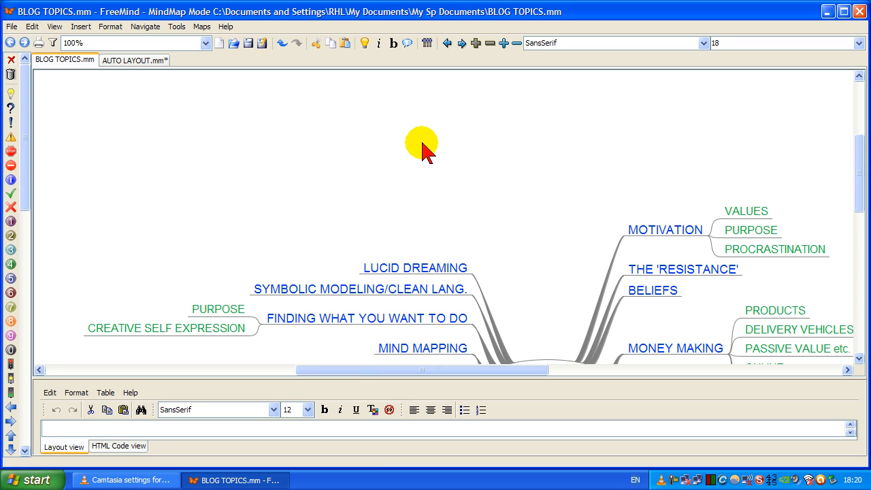
click(55, 28)
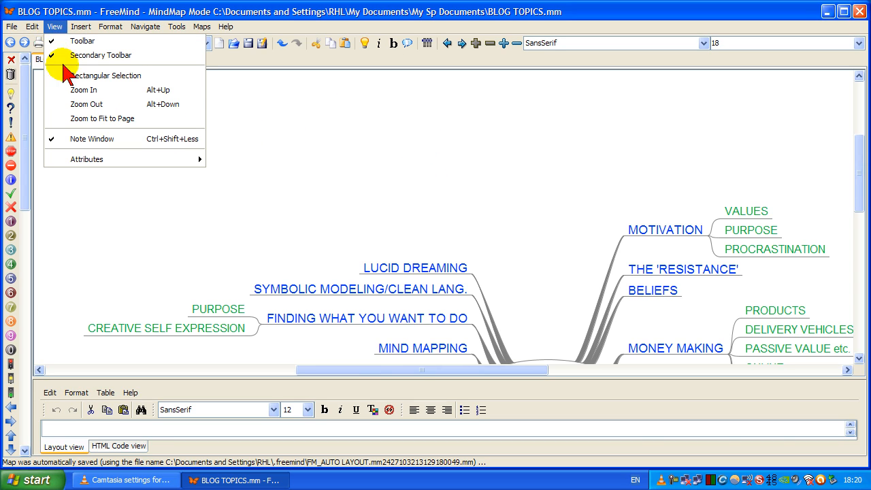